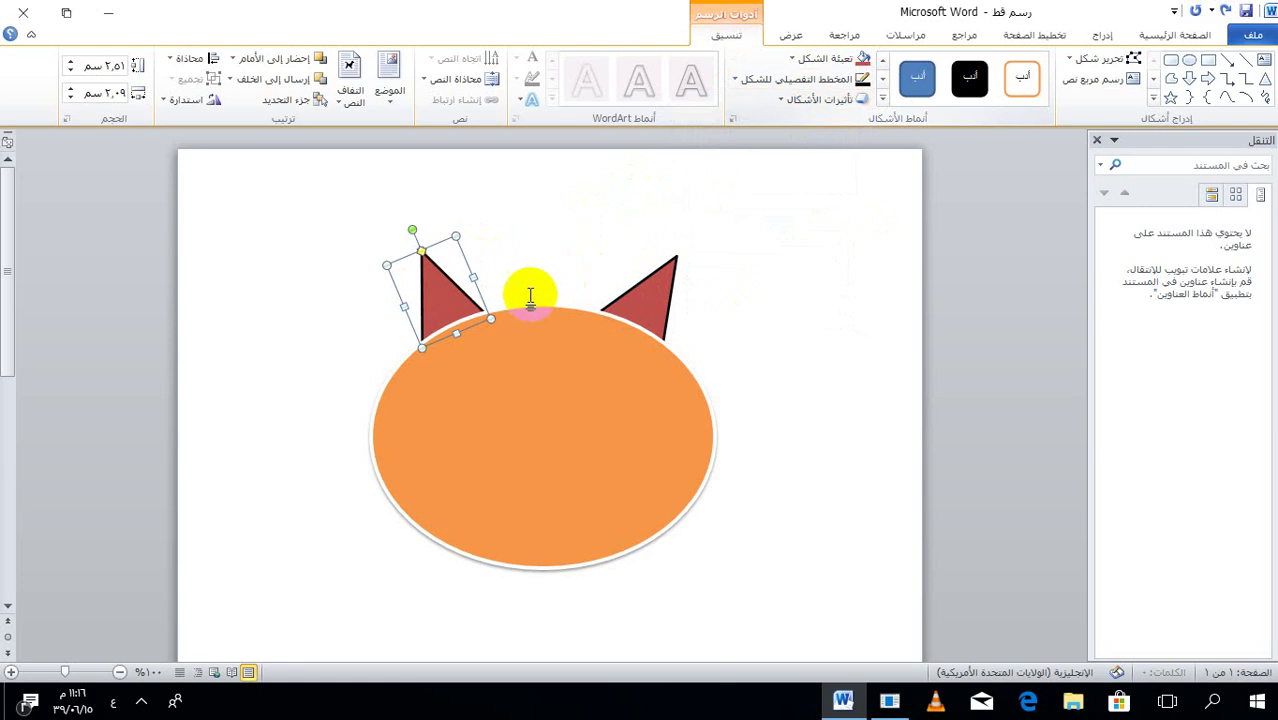
# Draw an oval eye about 1.32 cm high and 1.11 cm wide on the face's right side and fill it green.
pyautogui.click(1102, 35)
pyautogui.click(1003, 70)
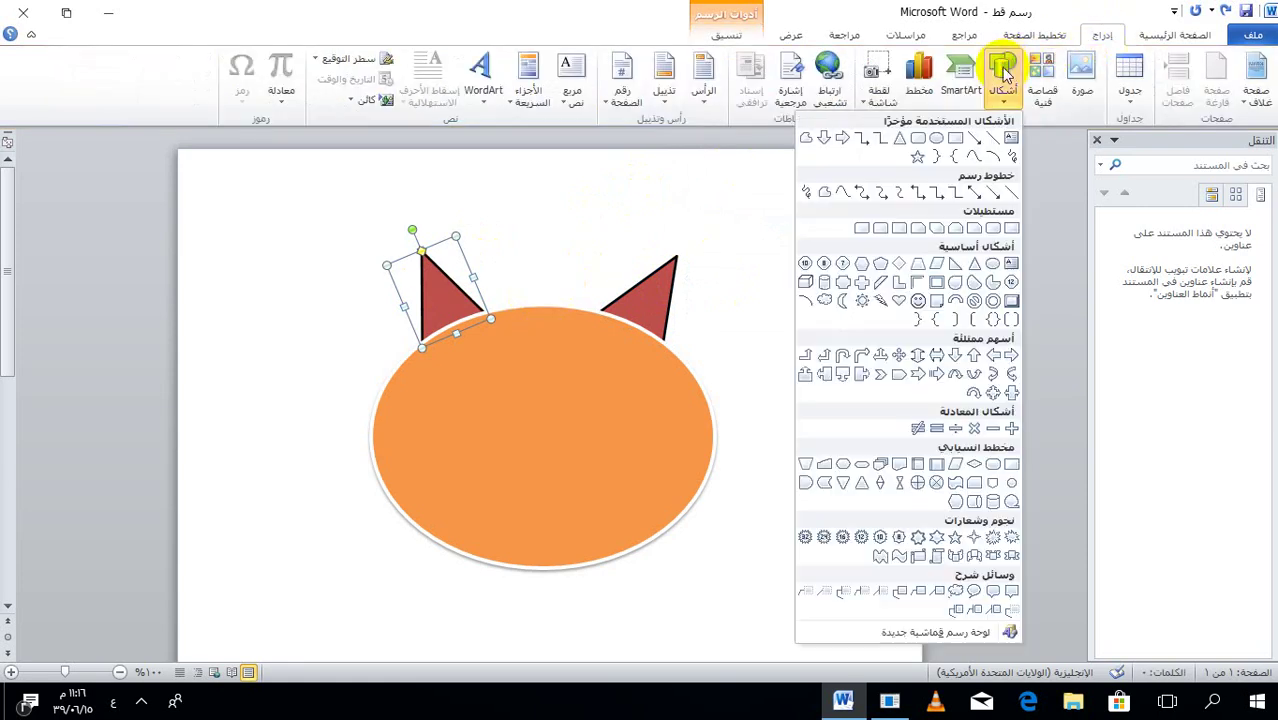
pyautogui.click(938, 140)
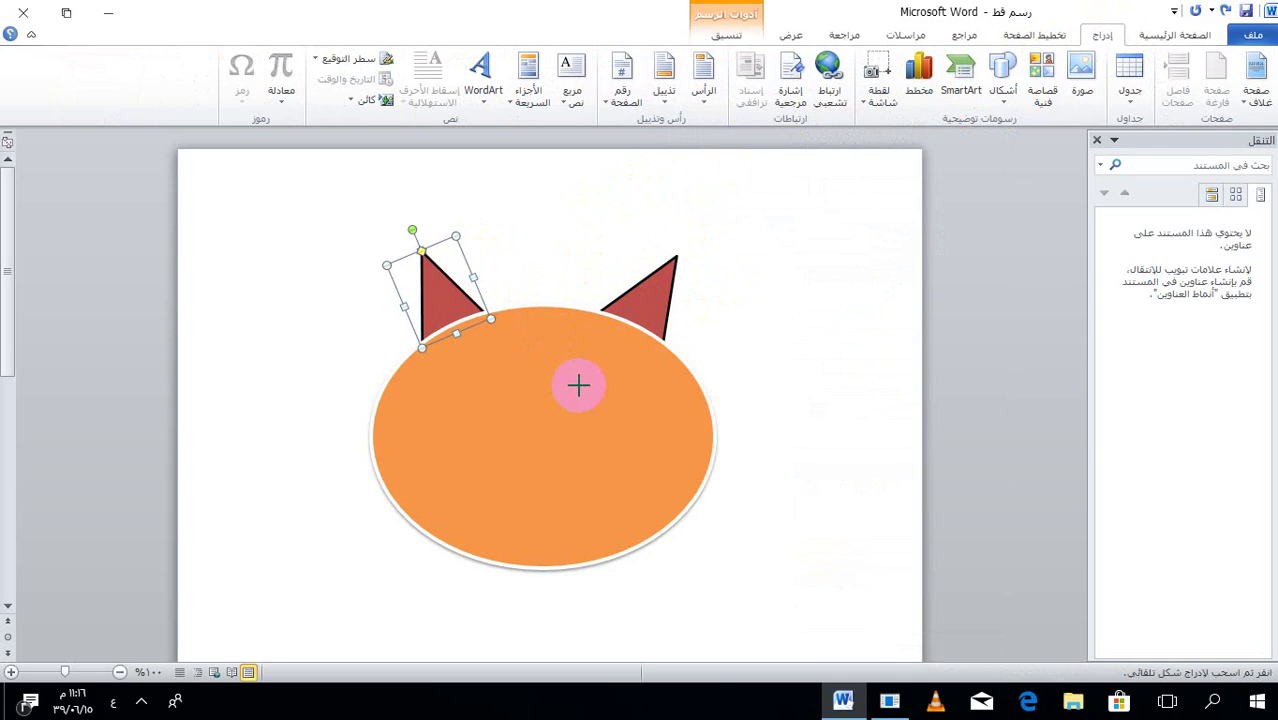
pyautogui.moveTo(586, 372)
pyautogui.mouseDown()
pyautogui.moveTo(631, 407)
pyautogui.moveTo(626, 418)
pyautogui.mouseUp()
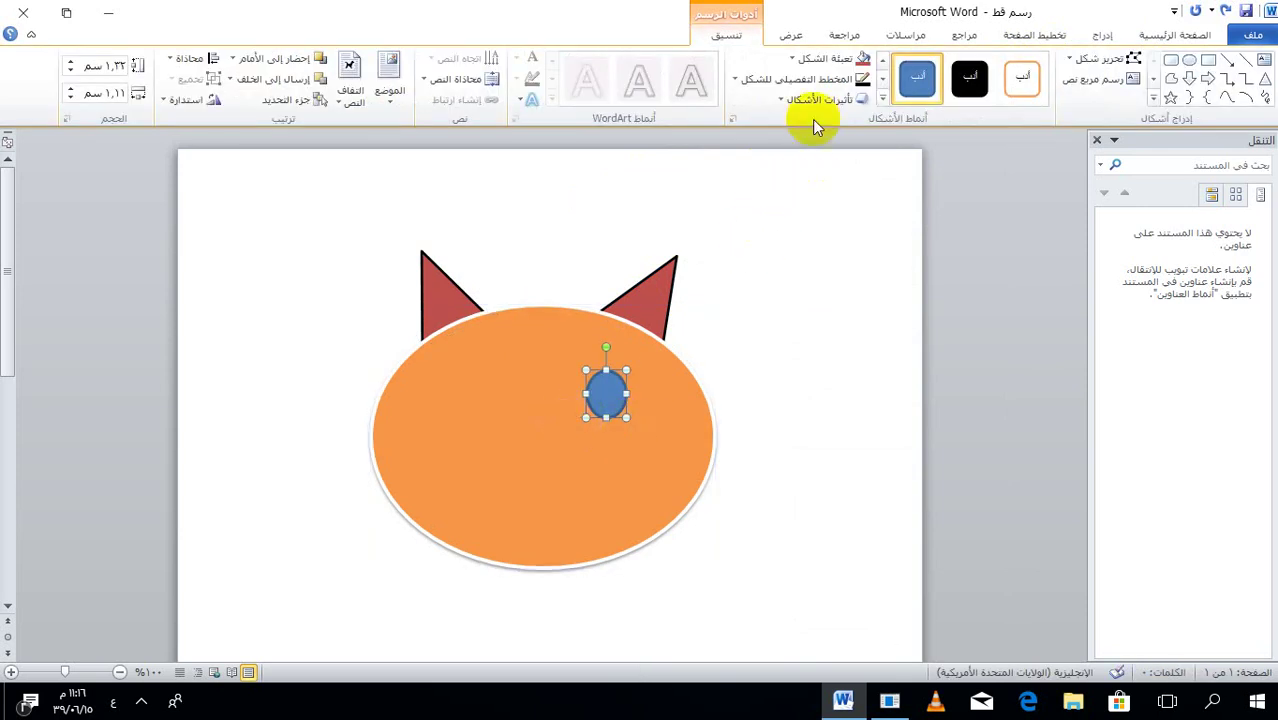
pyautogui.click(815, 59)
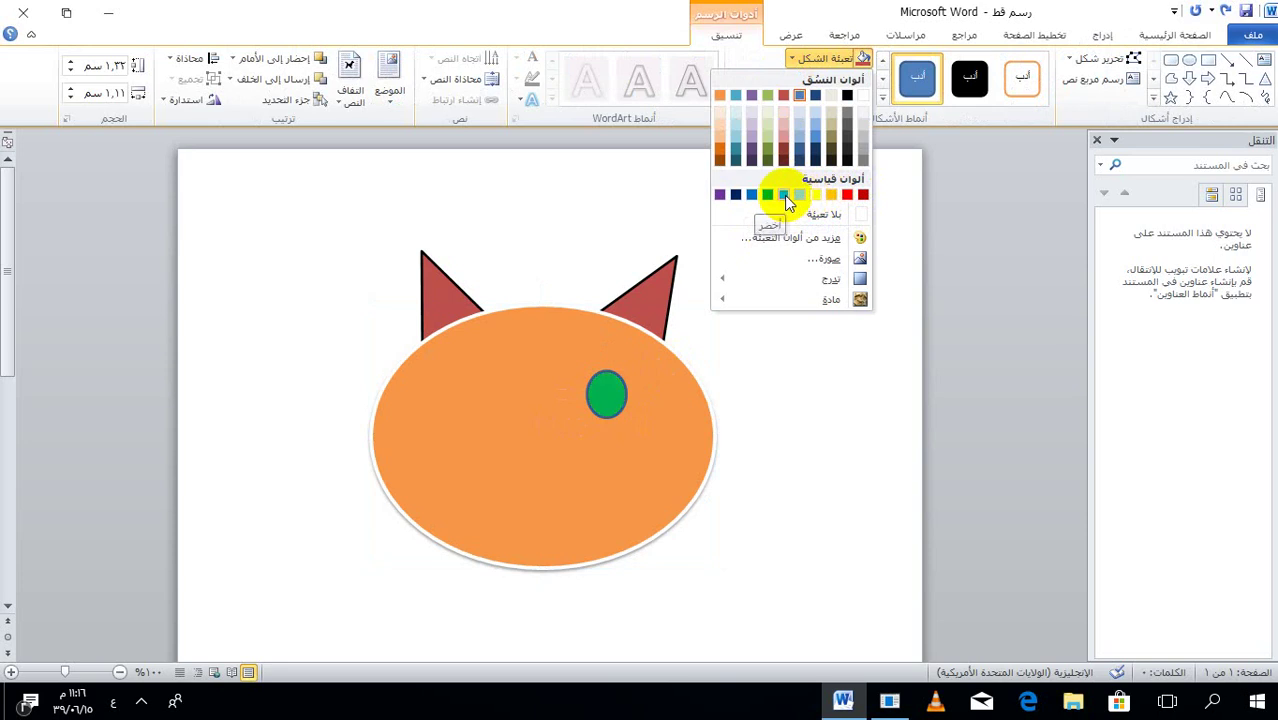
pyautogui.click(767, 195)
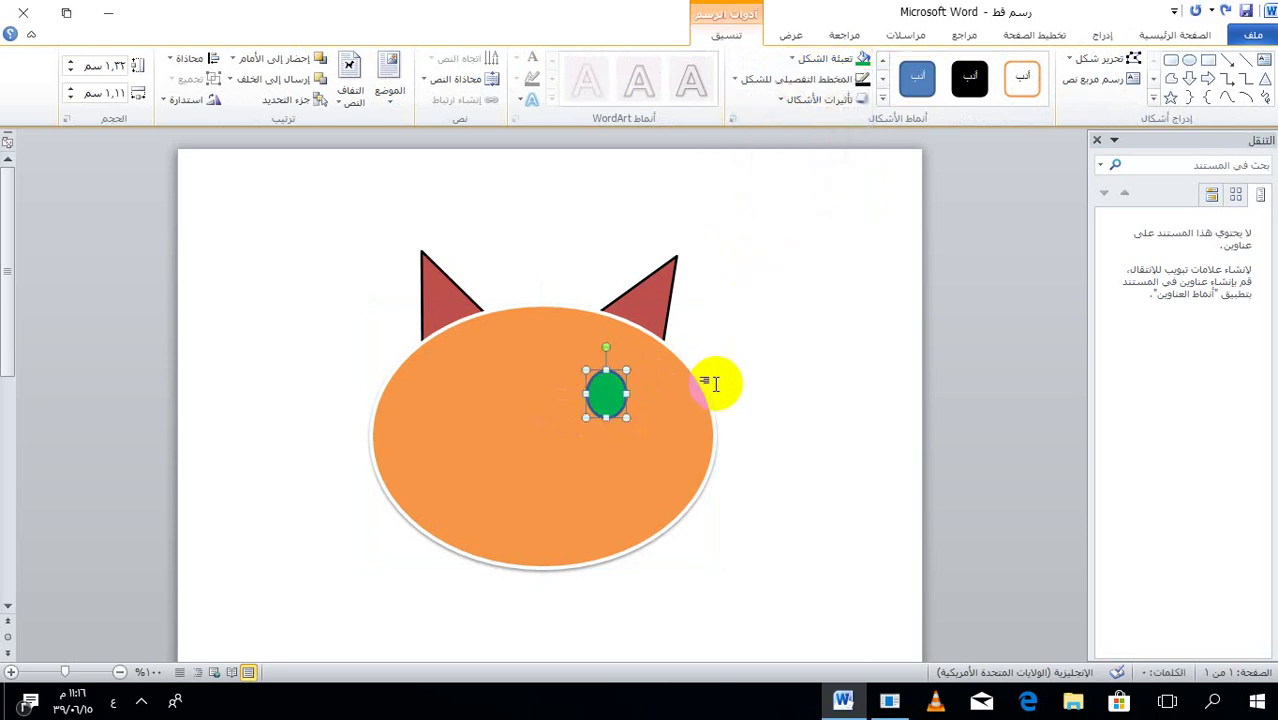
# Duplicate the green eye onto the left side of the face and give both eyes a black outline.
pyautogui.hotkey('ctrl', 'c')
pyautogui.hotkey('ctrl', 'v')
pyautogui.moveTo(606, 391); pyautogui.dragTo(489, 380)
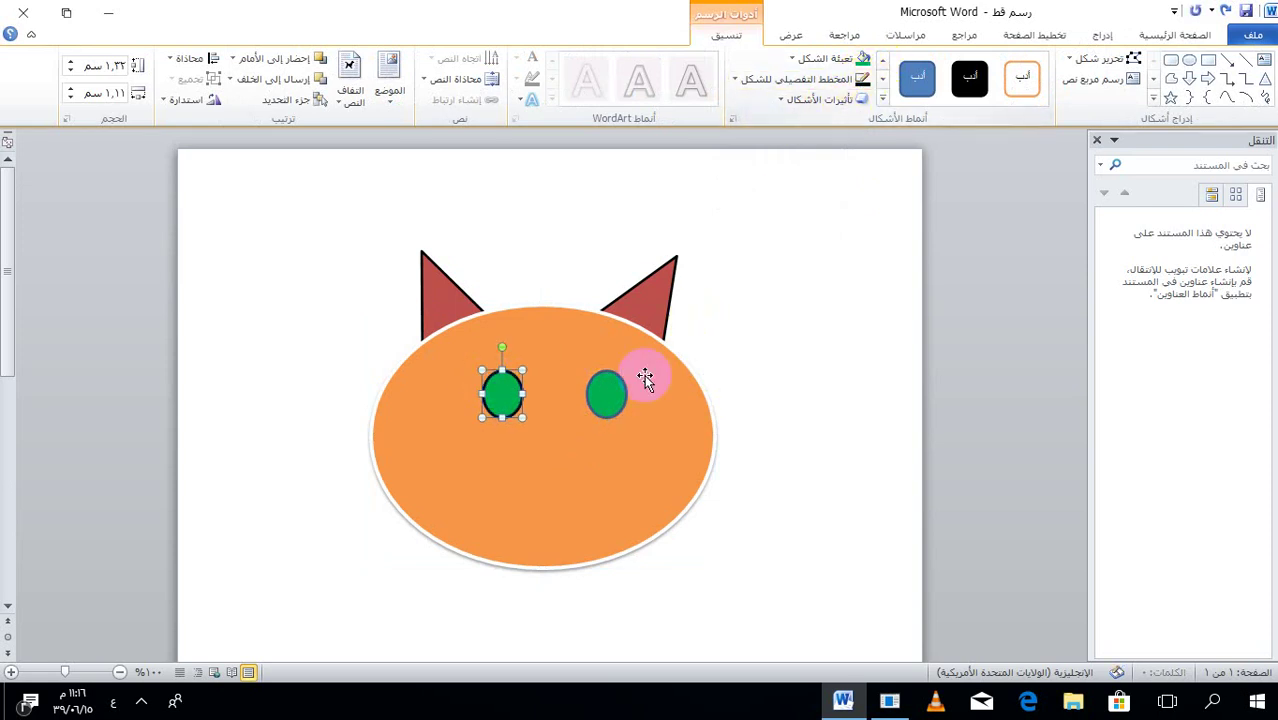
pyautogui.click(619, 386)
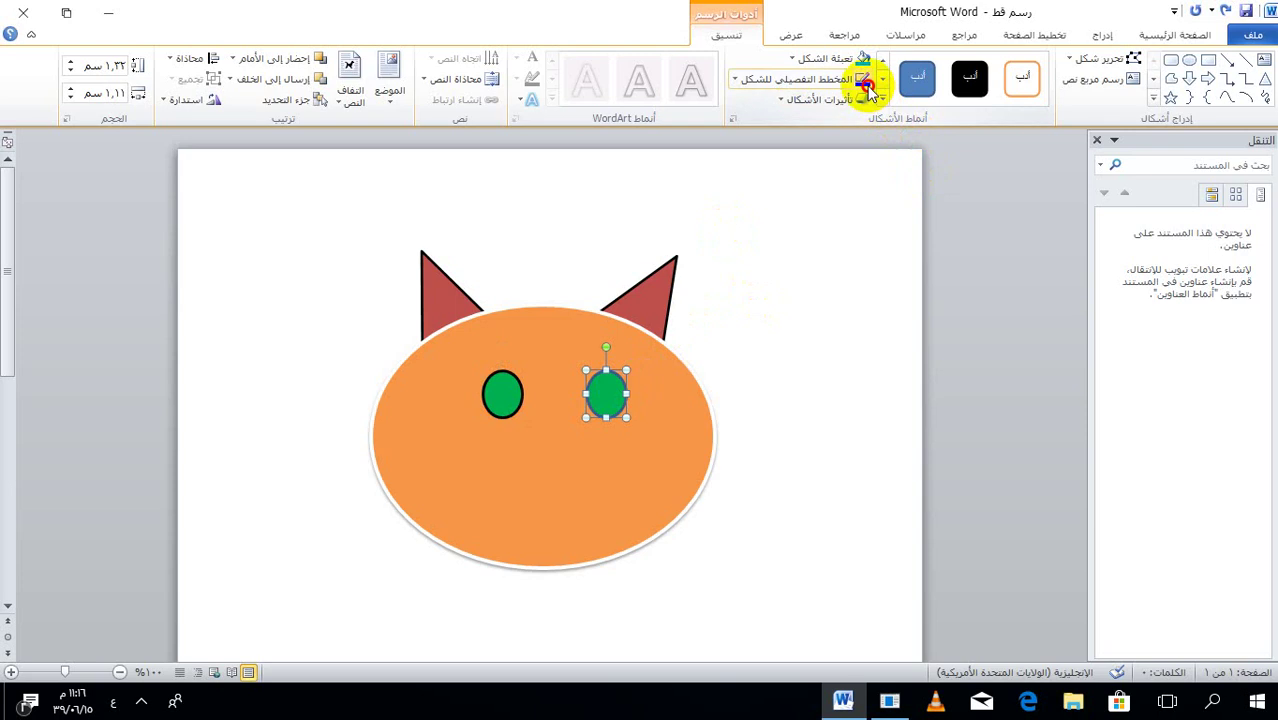
pyautogui.moveTo(625, 397); pyautogui.dragTo(625, 397)
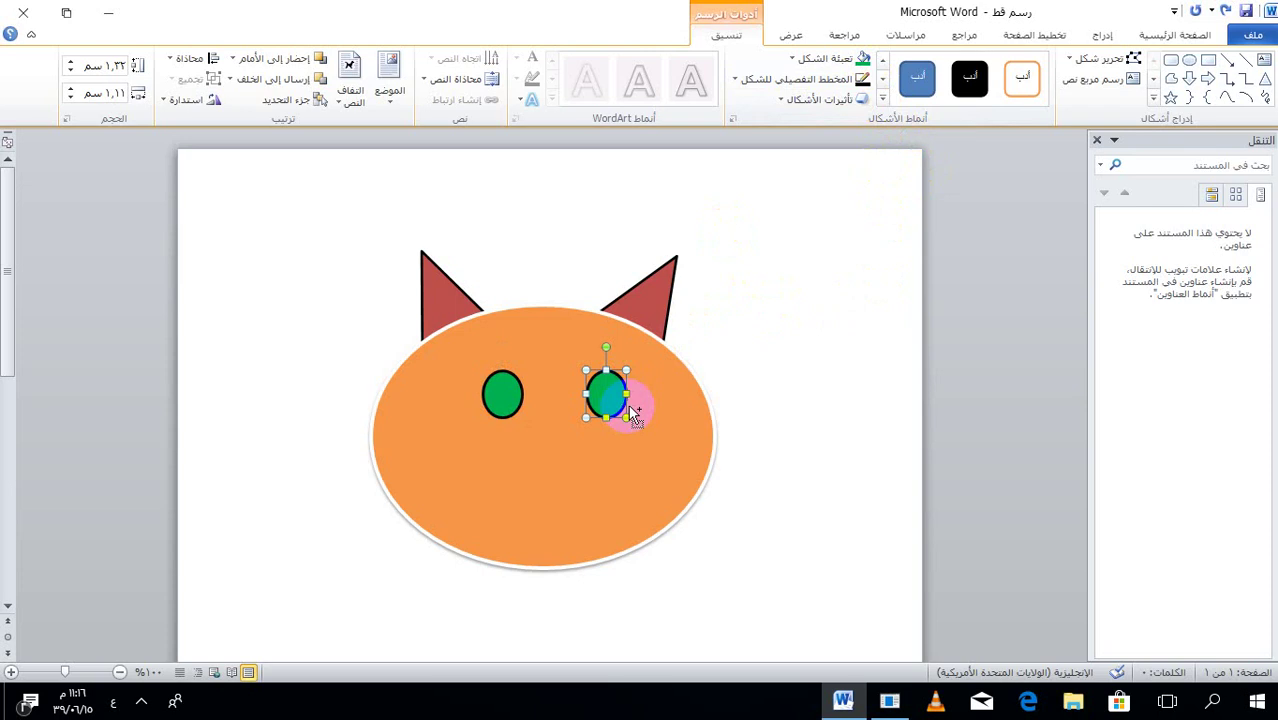
# Paste another copy of the eye, move it to an empty area of the face, and fill it black.
pyautogui.hotkey('ctrl', 'v')
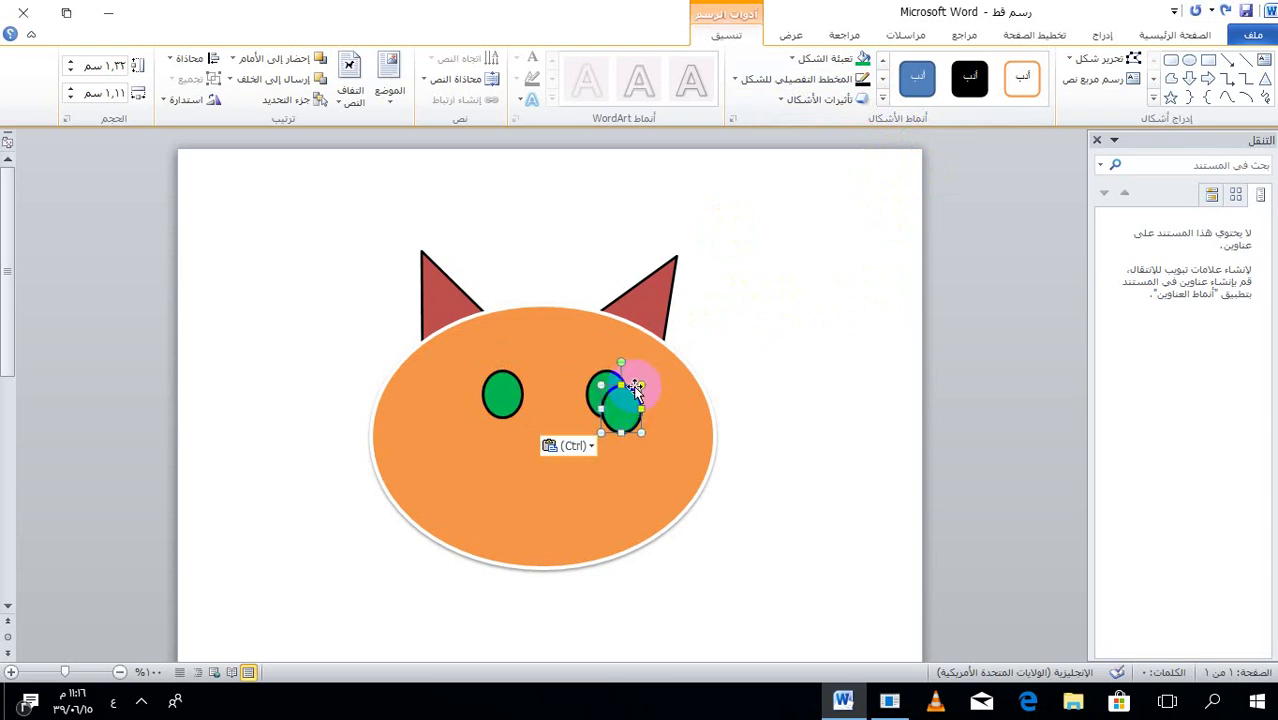
pyautogui.moveTo(635, 388); pyautogui.dragTo(681, 442)
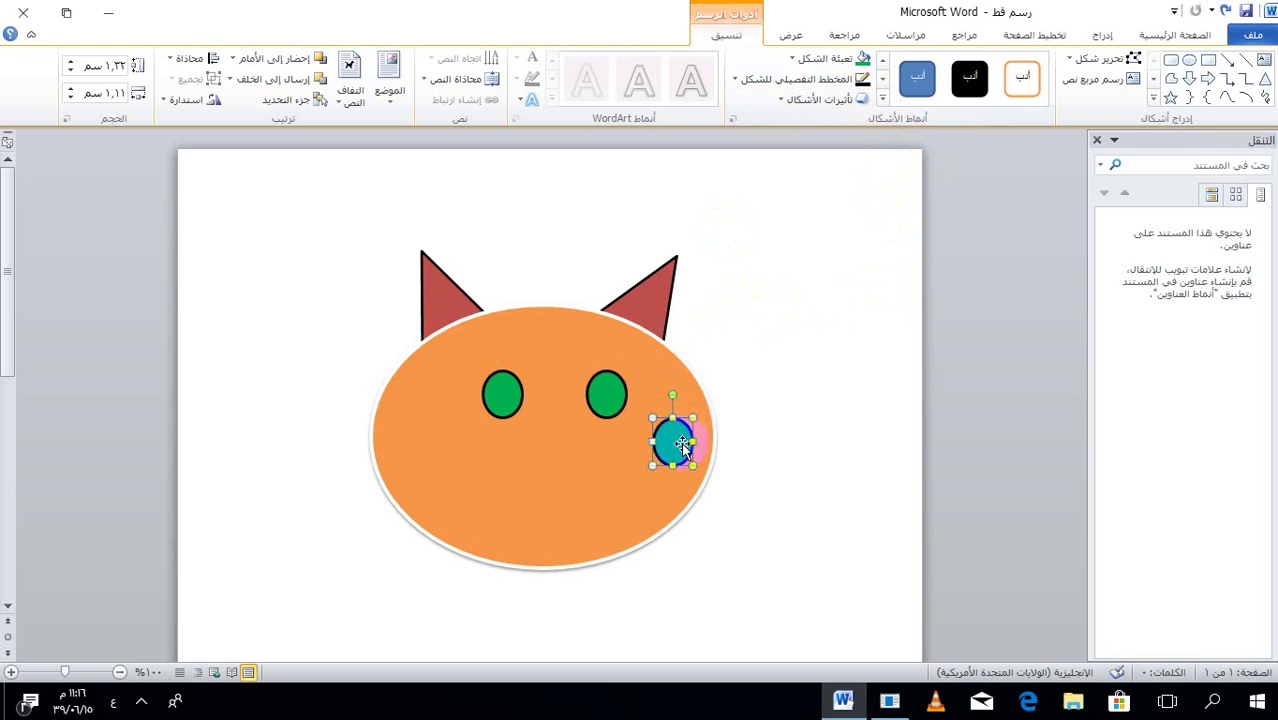
pyautogui.rightClick(681, 442)
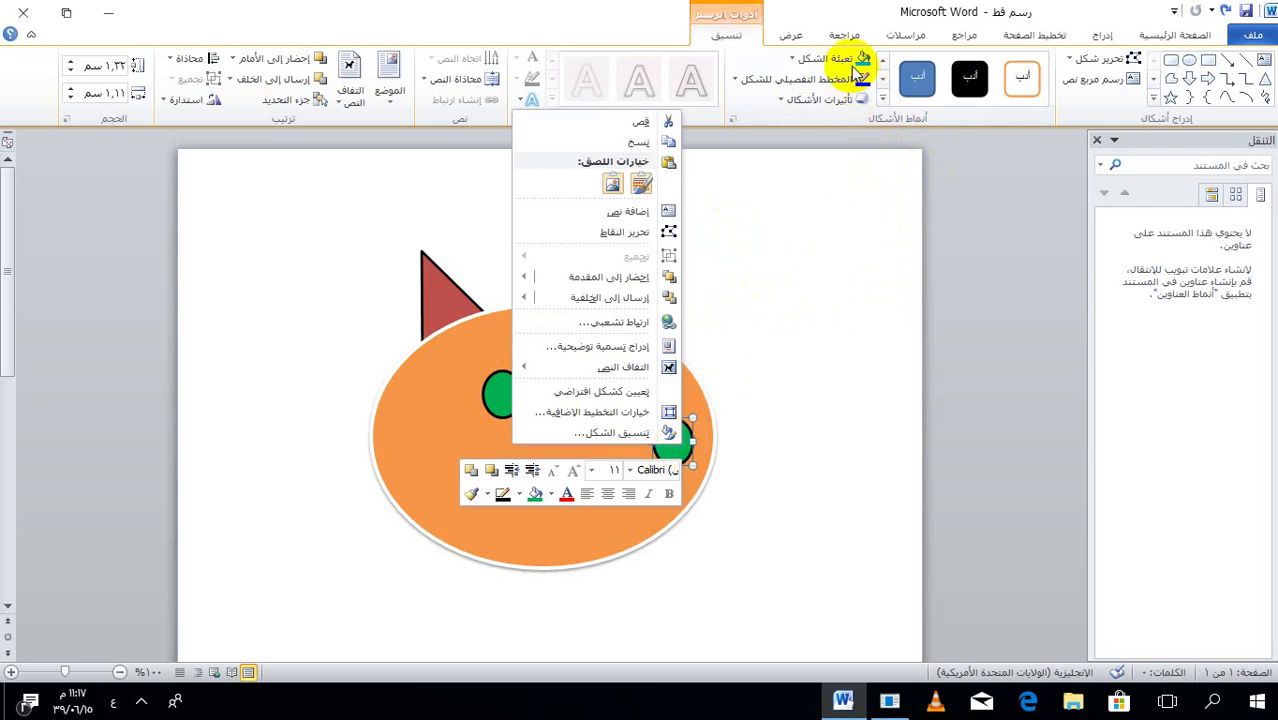
pyautogui.click(792, 60)
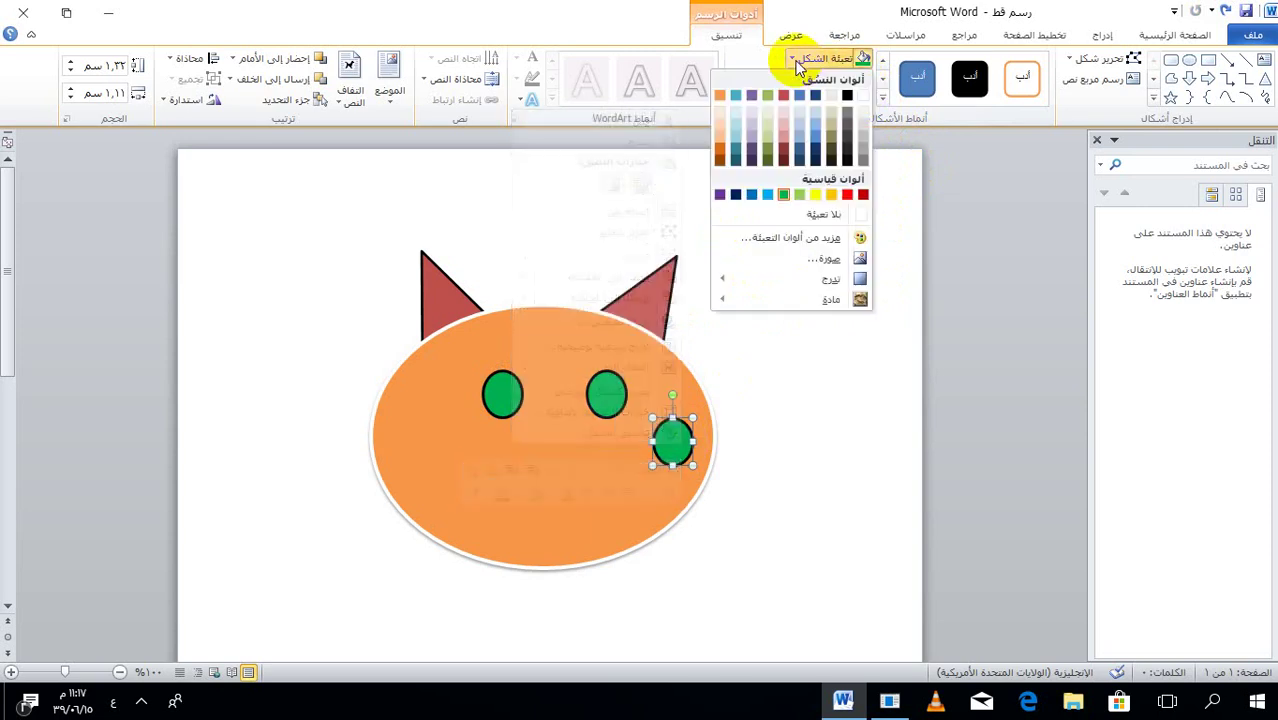
pyautogui.click(848, 97)
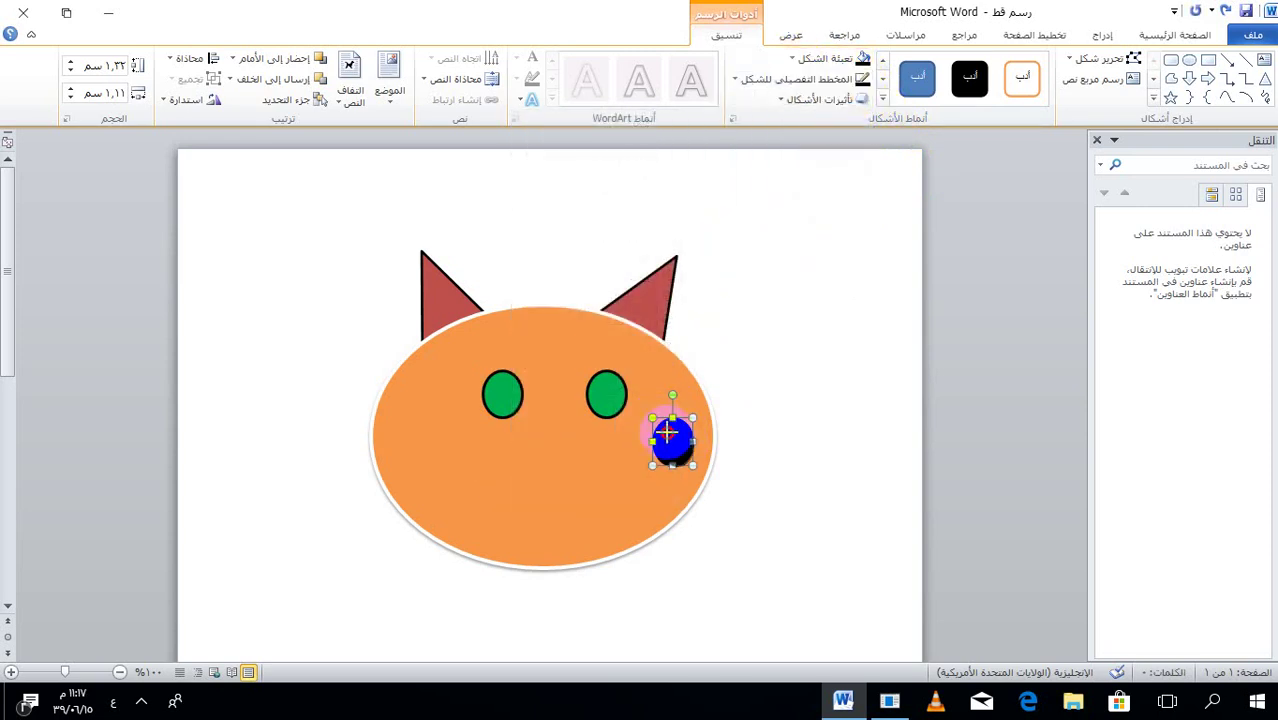
# Shrink the black oval to about 0.42 by 0.37 cm, centre it in the right eye, and add a matching pupil to the left eye.
pyautogui.moveTo(667, 432); pyautogui.dragTo(612, 394)
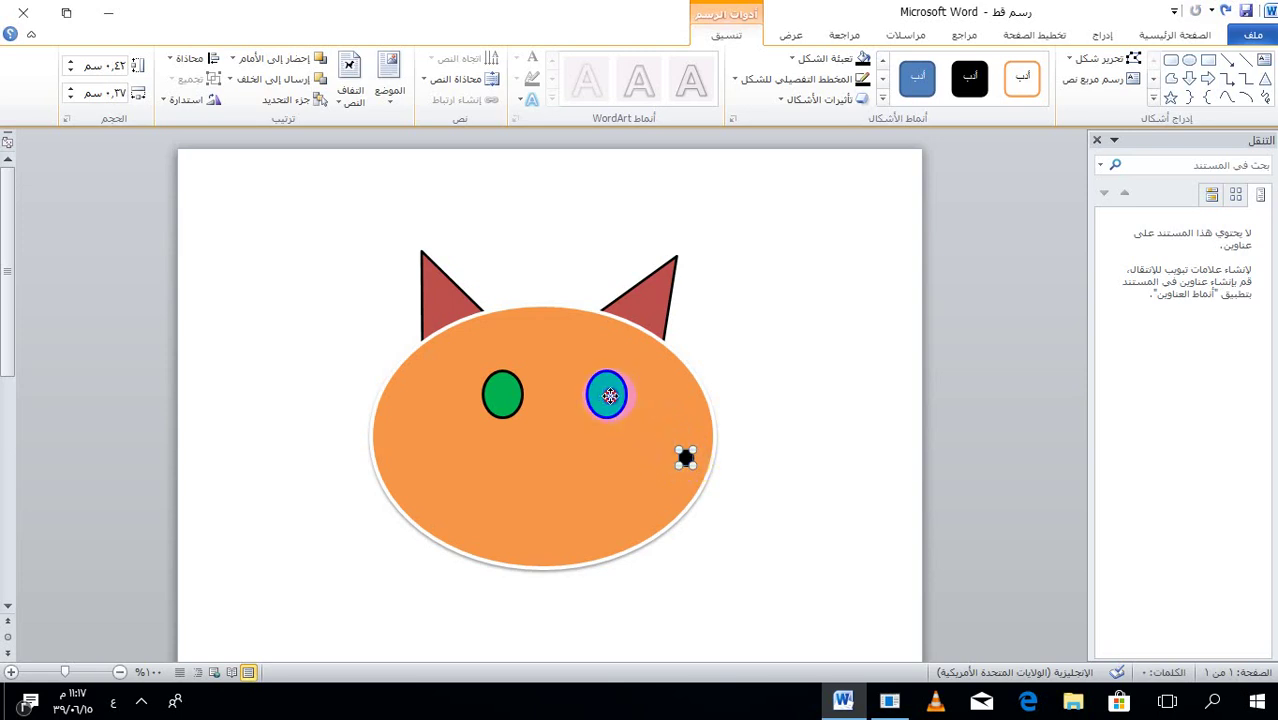
pyautogui.moveTo(608, 396); pyautogui.dragTo(606, 396)
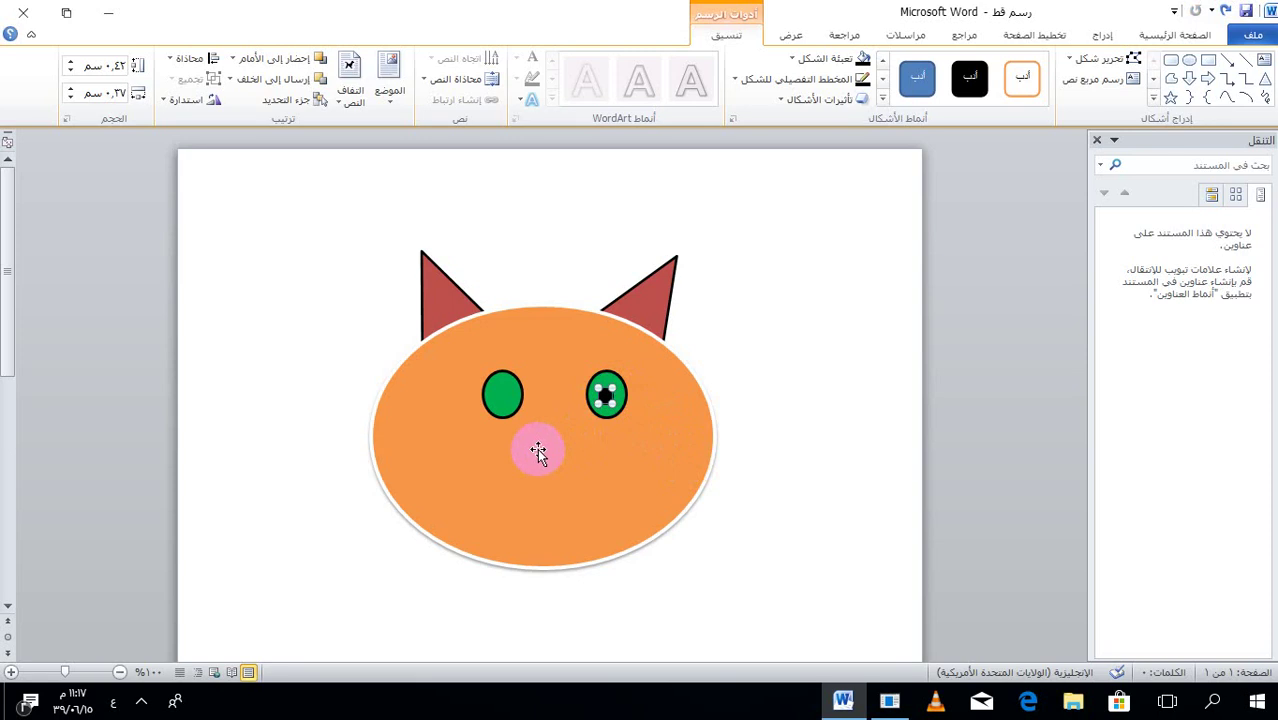
pyautogui.moveTo(538, 450); pyautogui.dragTo(568, 470)
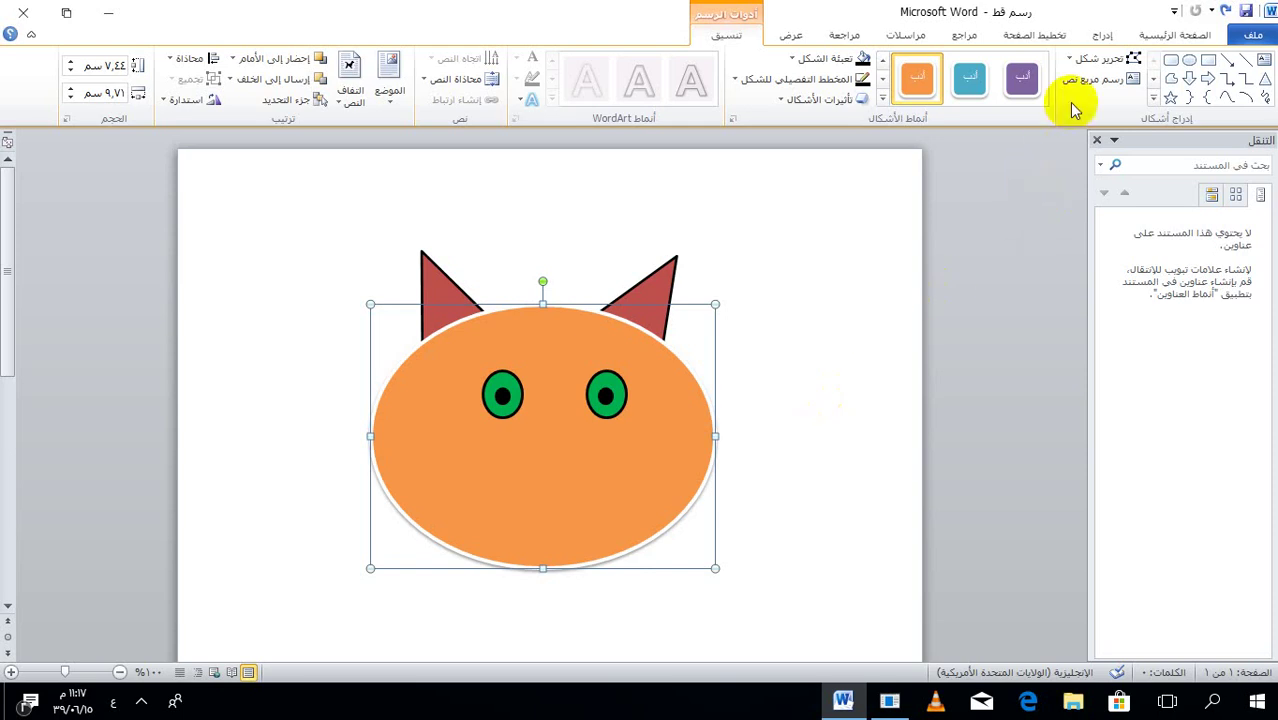
pyautogui.moveTo(490, 390); pyautogui.dragTo(623, 382)
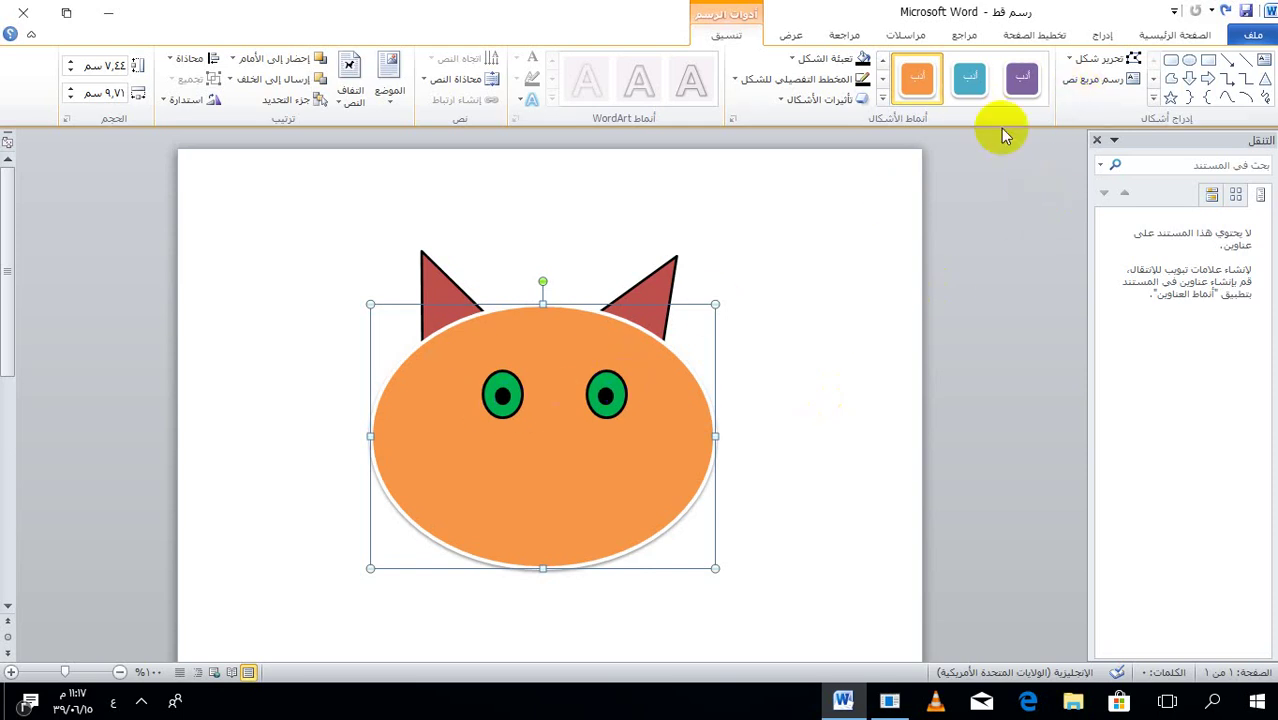
# Draw an inverted triangle nose about 1.19 cm high and 1.03 cm wide below and between the eyes.
pyautogui.click(1101, 37)
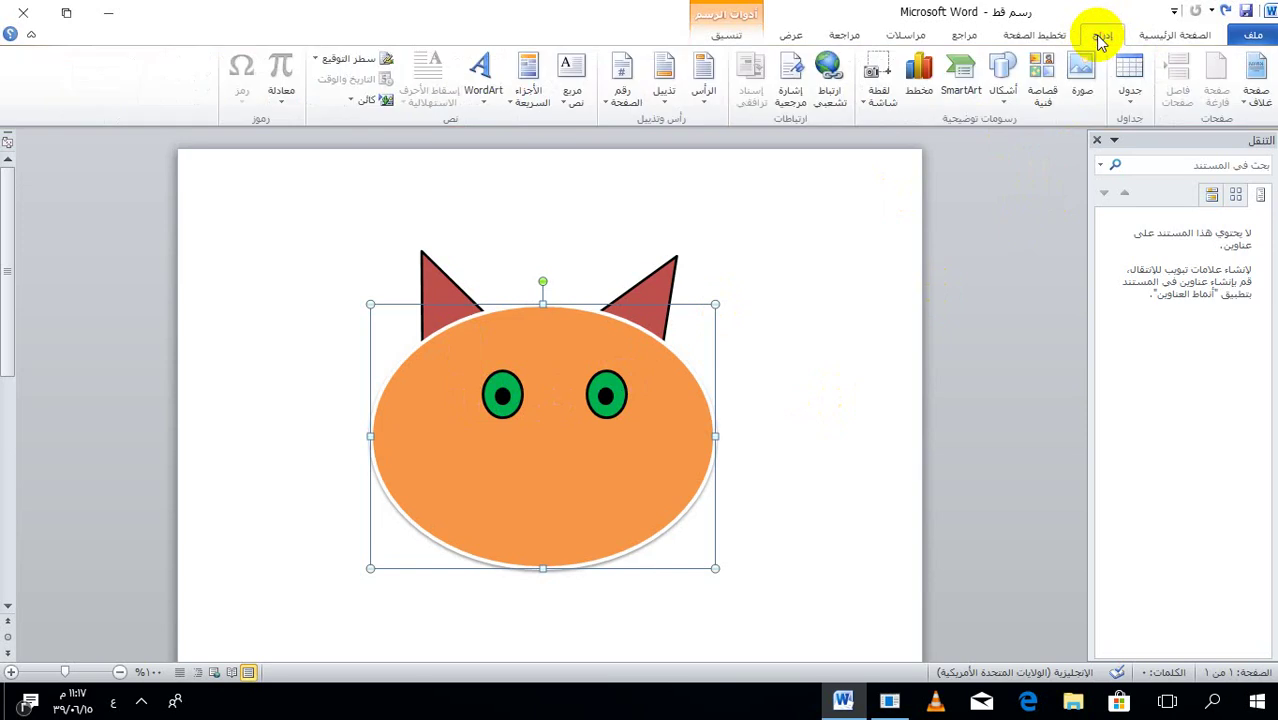
pyautogui.click(1012, 84)
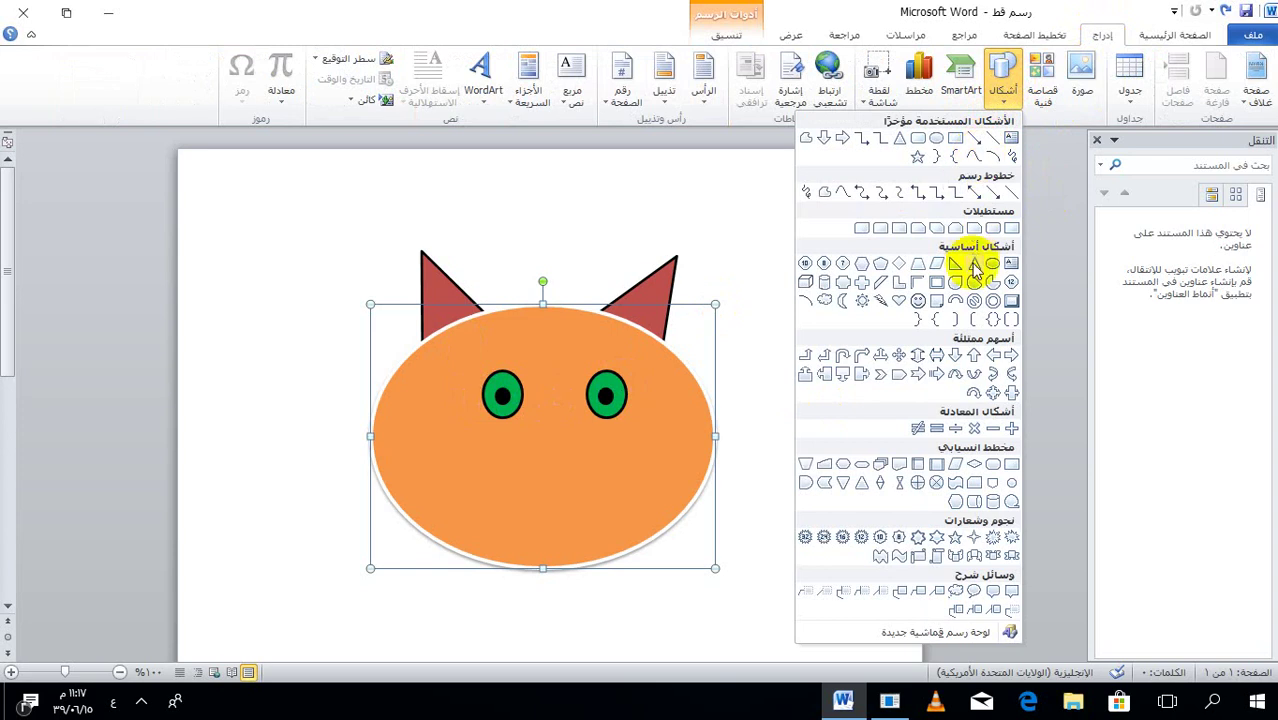
pyautogui.click(838, 483)
pyautogui.moveTo(531, 440)
pyautogui.mouseDown()
pyautogui.moveTo(568, 458)
pyautogui.moveTo(570, 481)
pyautogui.mouseUp()
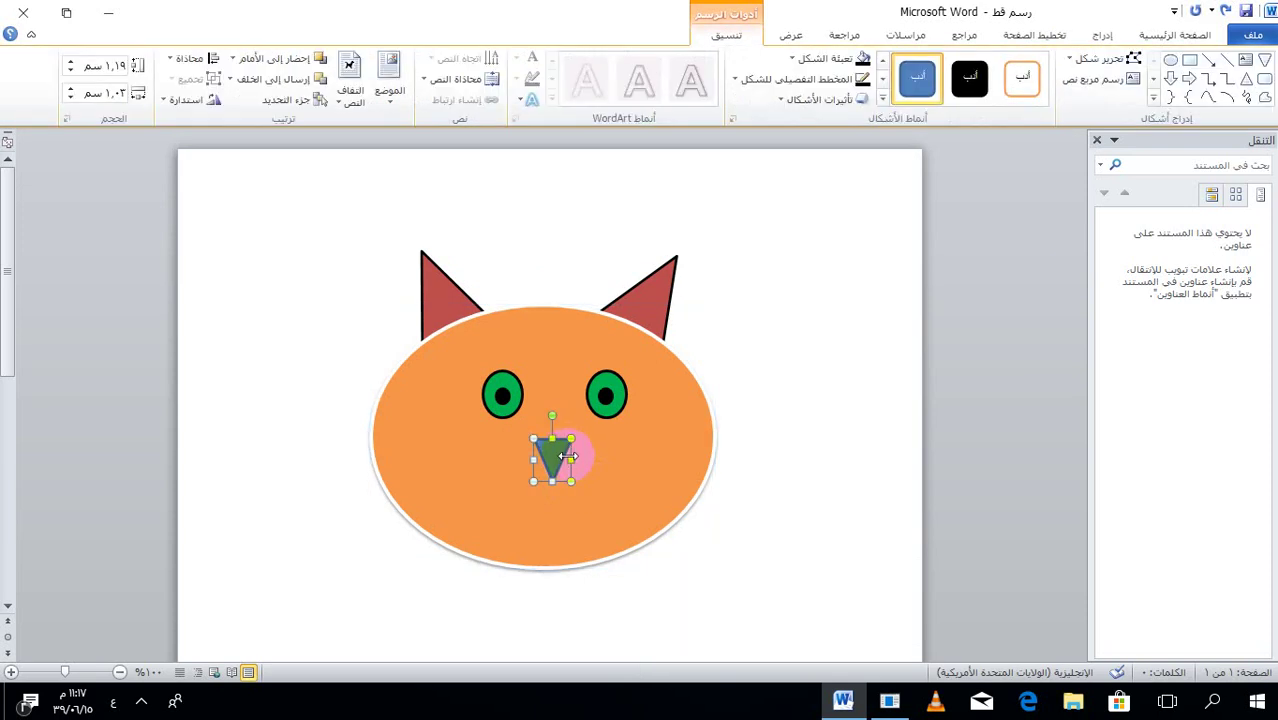
# Apply the gradient red shape style to the nose triangle and change its fill to black.
pyautogui.click(966, 90)
pyautogui.click(966, 90)
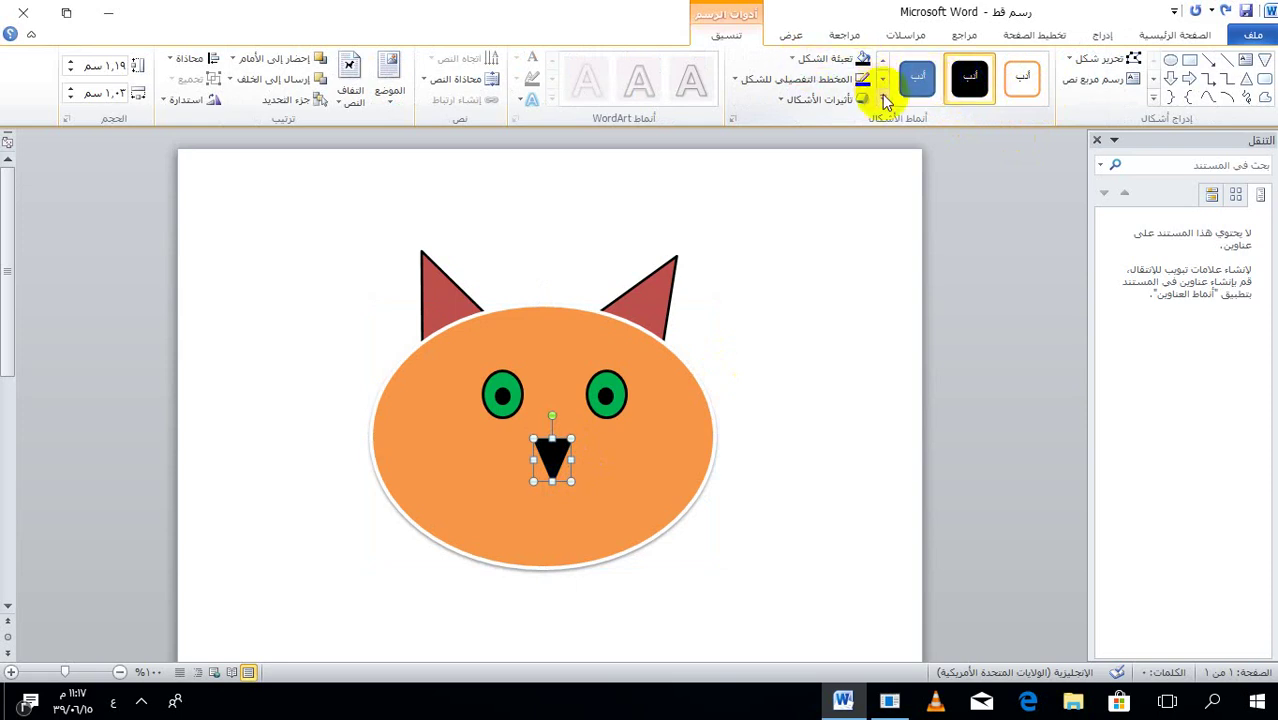
pyautogui.click(883, 98)
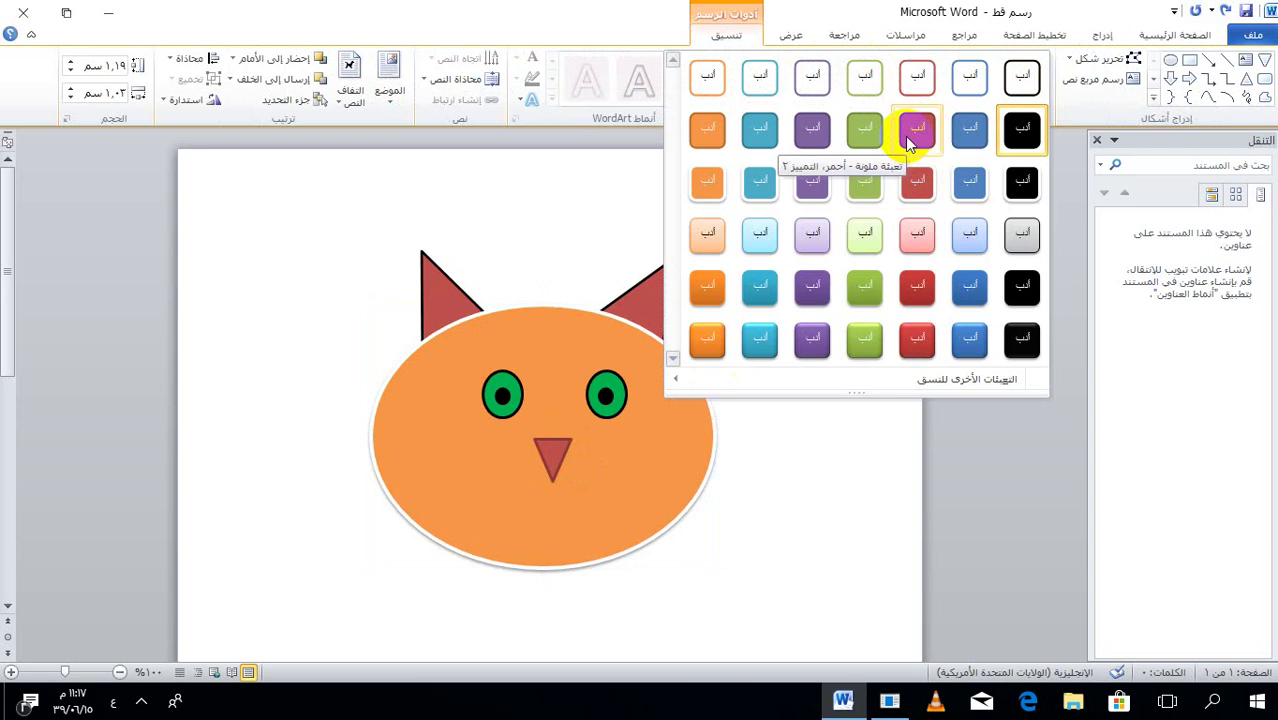
pyautogui.click(918, 299)
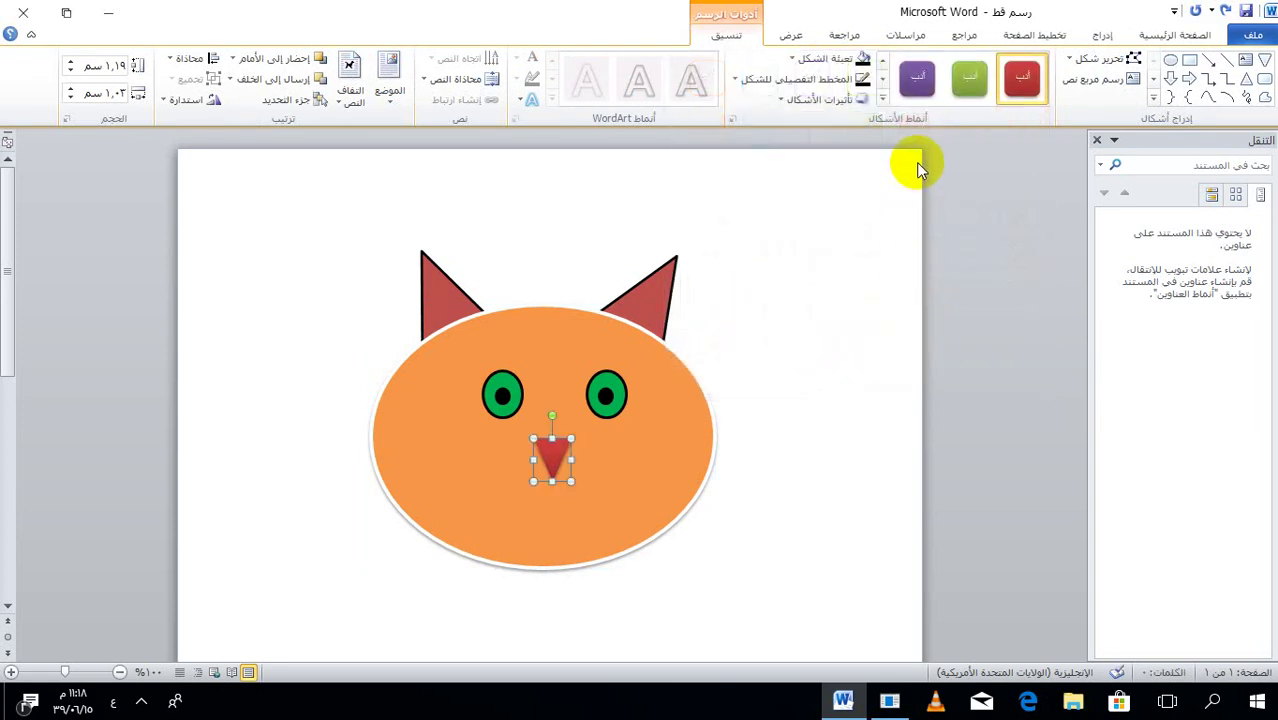
pyautogui.click(862, 66)
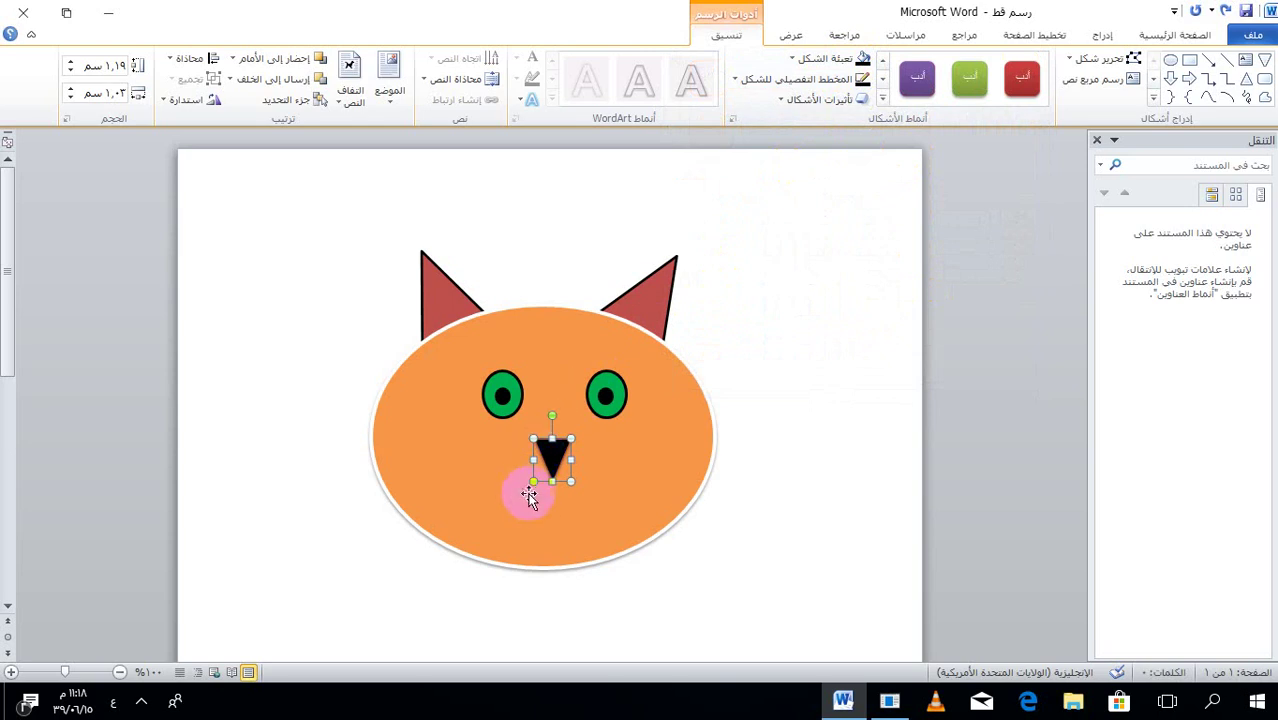
pyautogui.moveTo(529, 497); pyautogui.dragTo(548, 478)
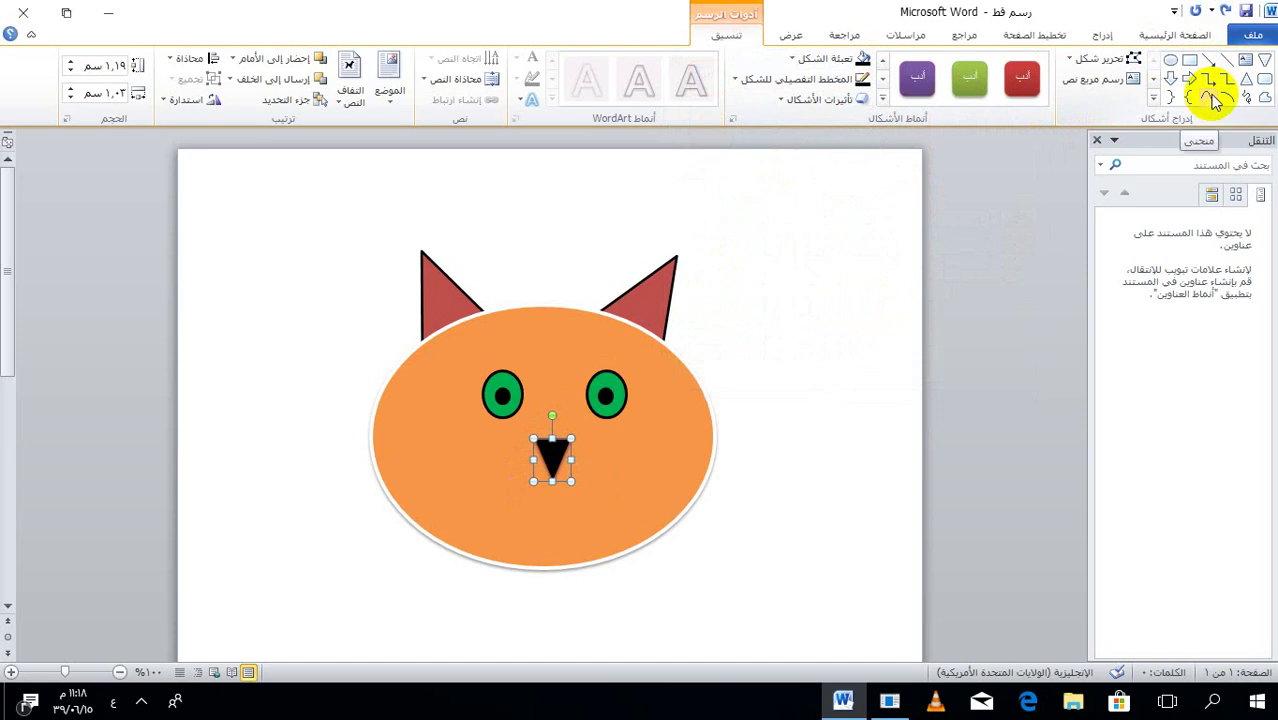
# Draw a curved mouth about 1.06 cm wide and 0.69 cm high below the nose, joined to its tip by a short line.
pyautogui.click(1101, 34)
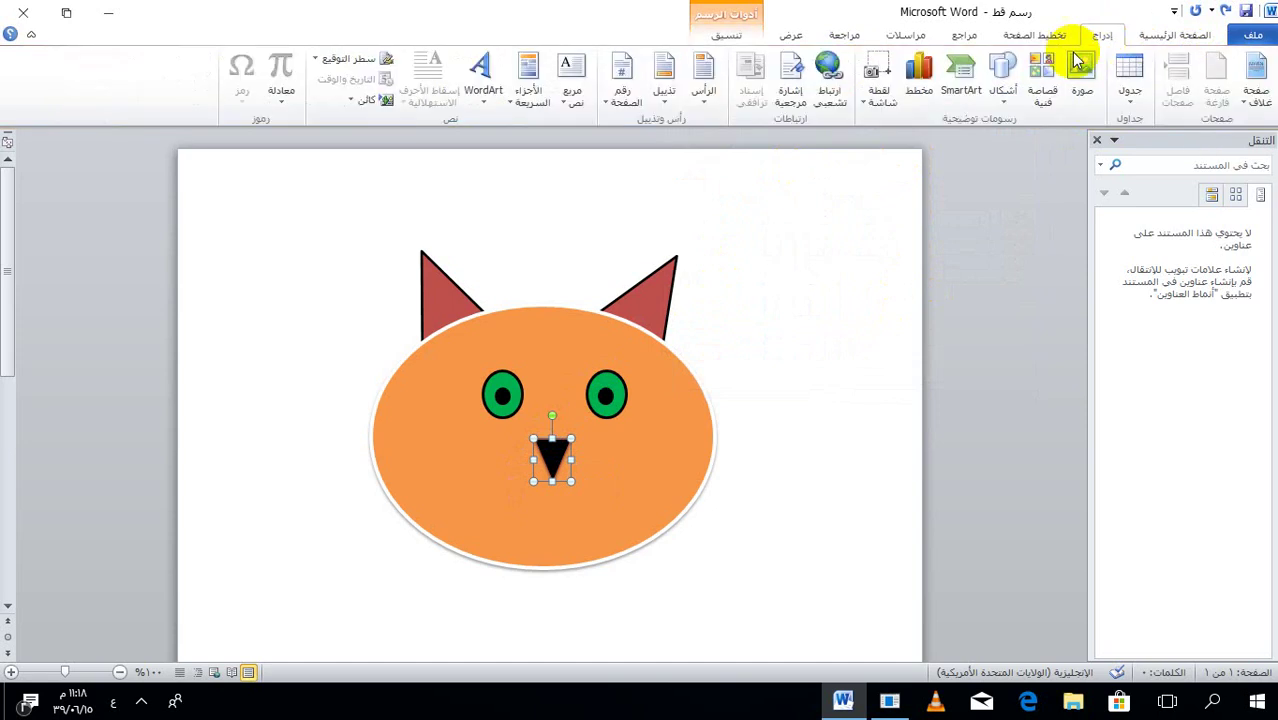
pyautogui.click(1020, 78)
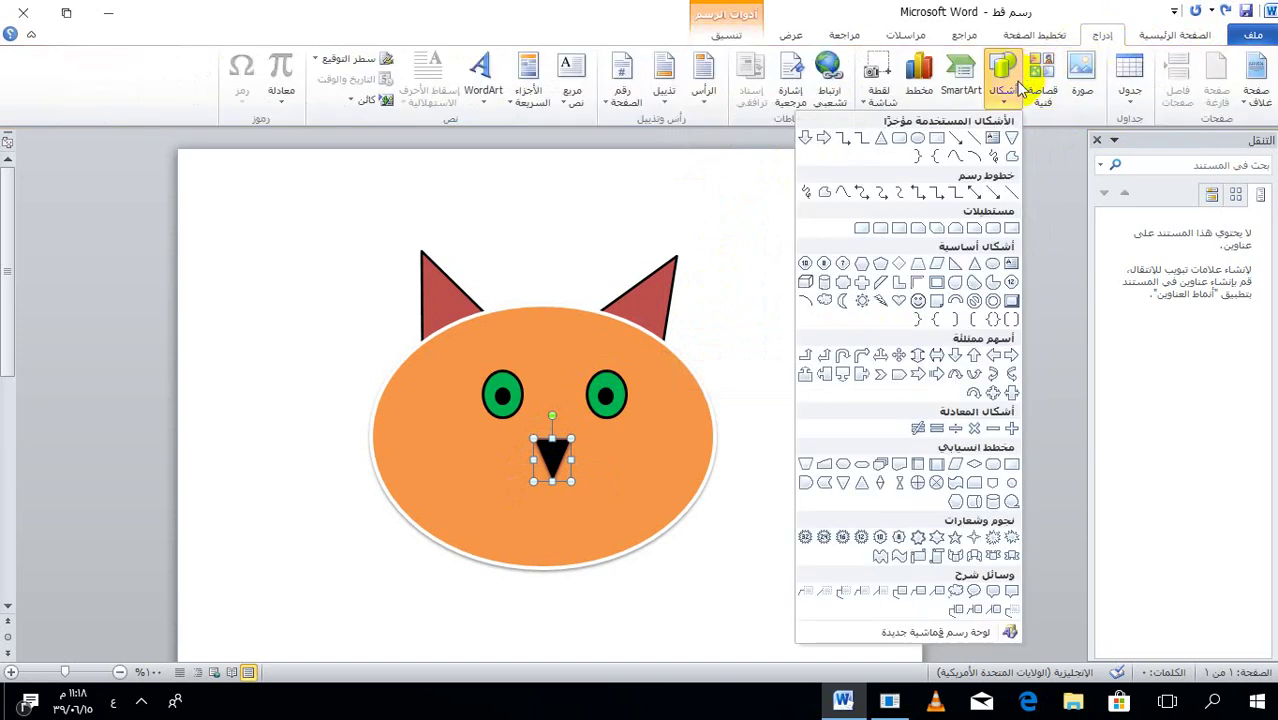
pyautogui.click(956, 160)
pyautogui.moveTo(540, 452); pyautogui.dragTo(565, 502)
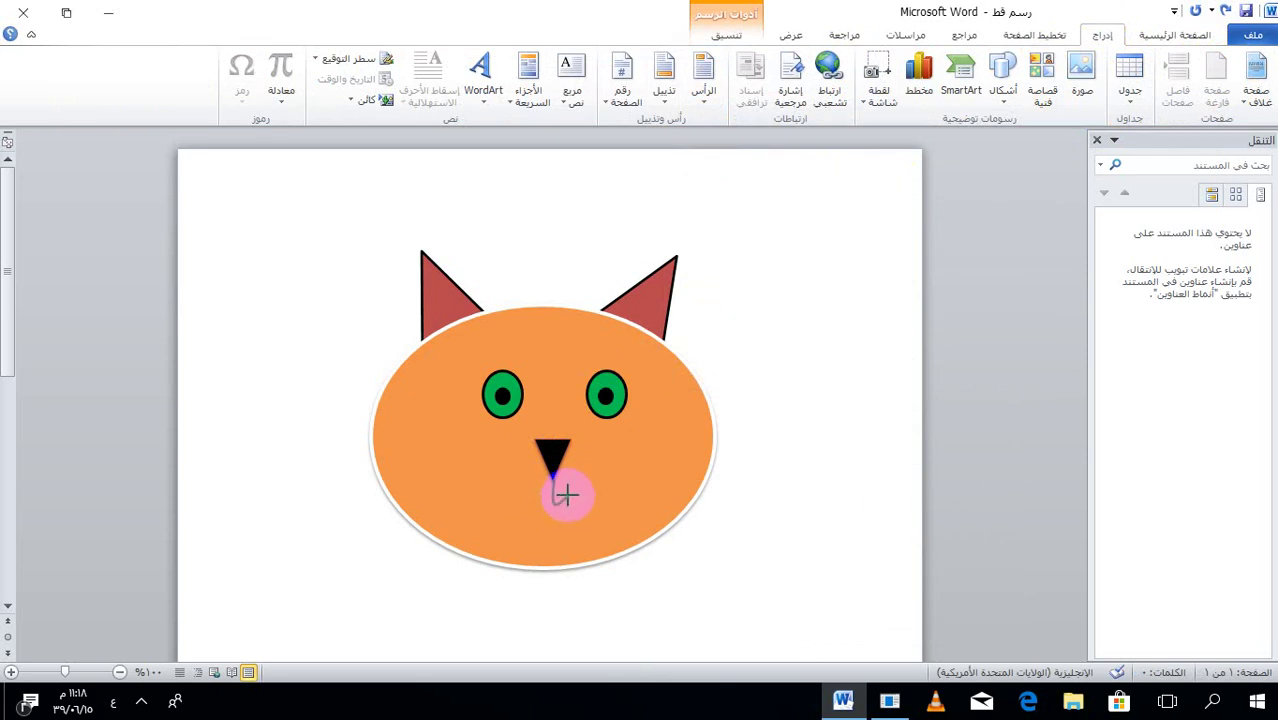
pyautogui.moveTo(569, 491)
pyautogui.mouseDown()
pyautogui.moveTo(533, 492)
pyautogui.moveTo(534, 512)
pyautogui.moveTo(531, 488)
pyautogui.moveTo(542, 508)
pyautogui.moveTo(516, 505)
pyautogui.moveTo(560, 495)
pyautogui.mouseUp()
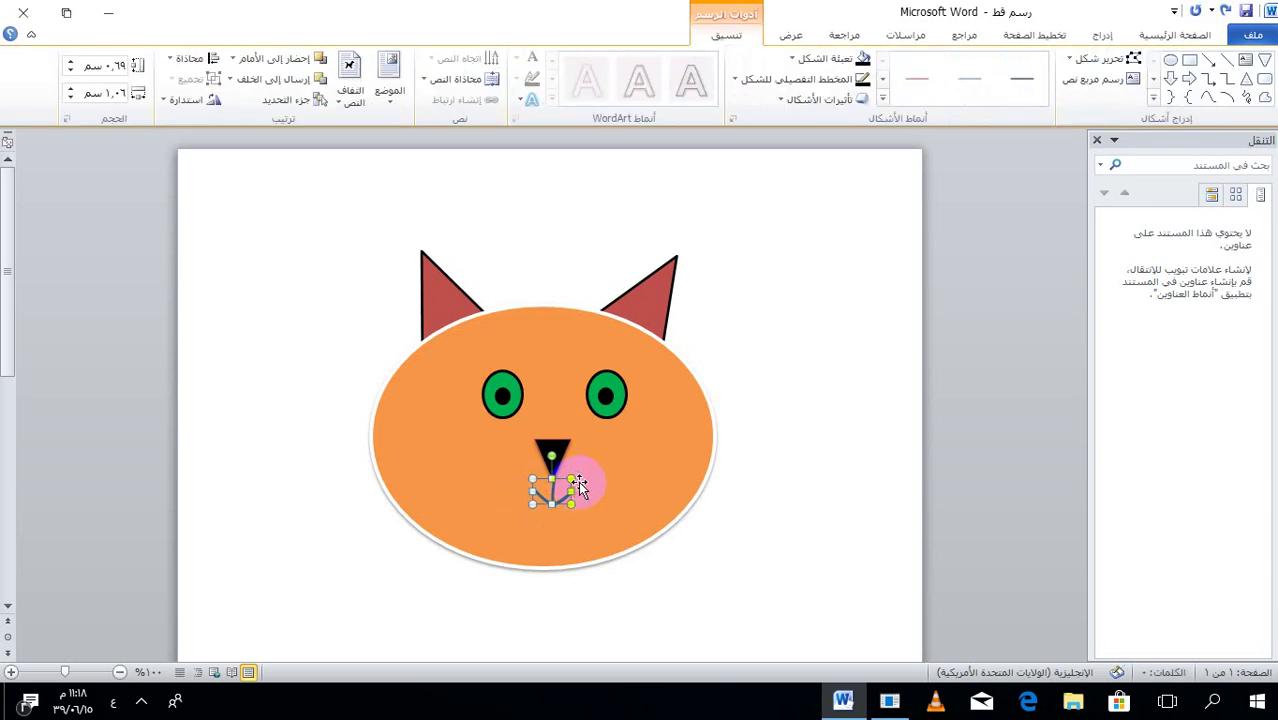
# Set the mouth's outline weight to 3 pt and its colour to black.
pyautogui.click(735, 79)
pyautogui.moveTo(792, 290)
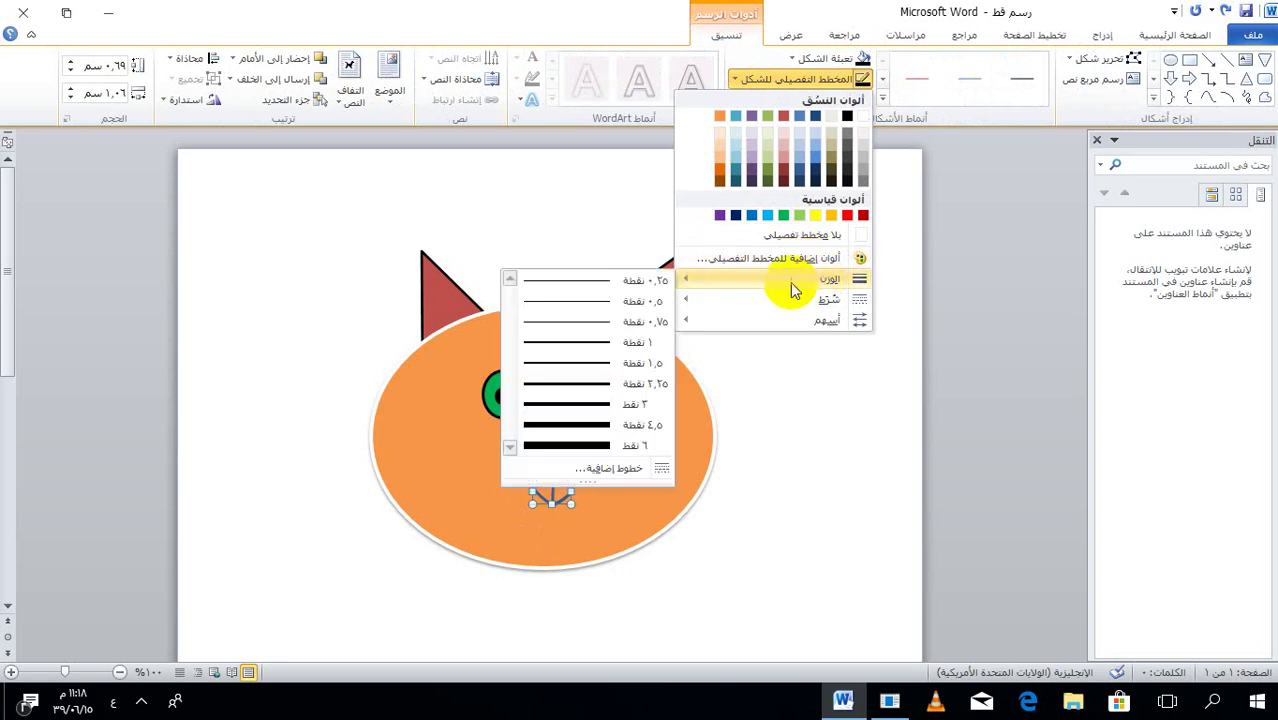
pyautogui.click(604, 405)
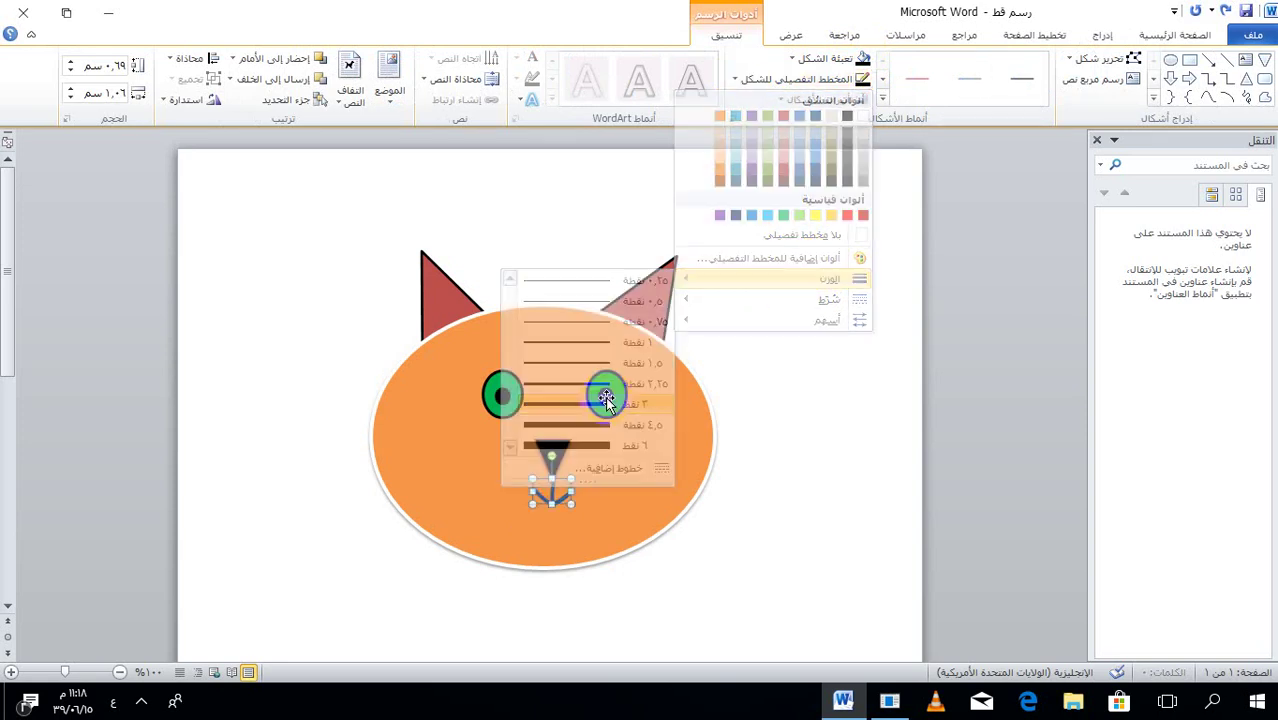
pyautogui.click(860, 80)
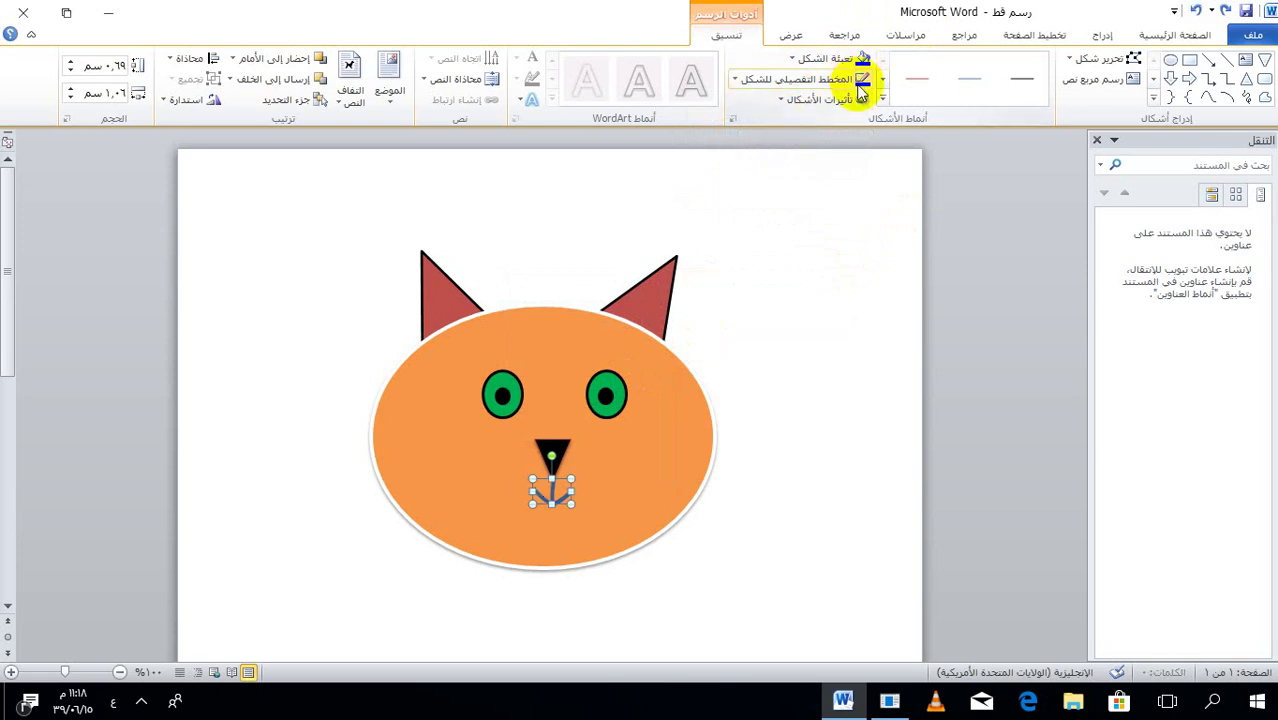
# Change the fill of both cat ears to dark orange.
pyautogui.click(697, 382)
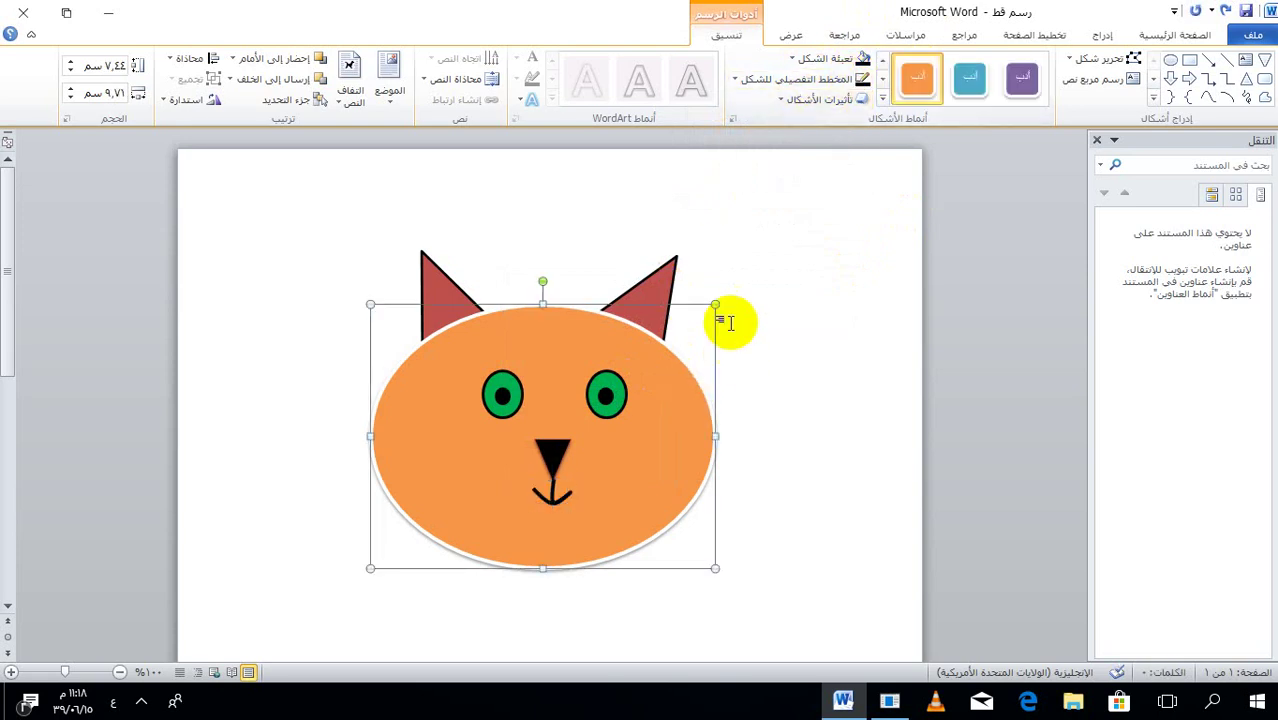
pyautogui.click(653, 400)
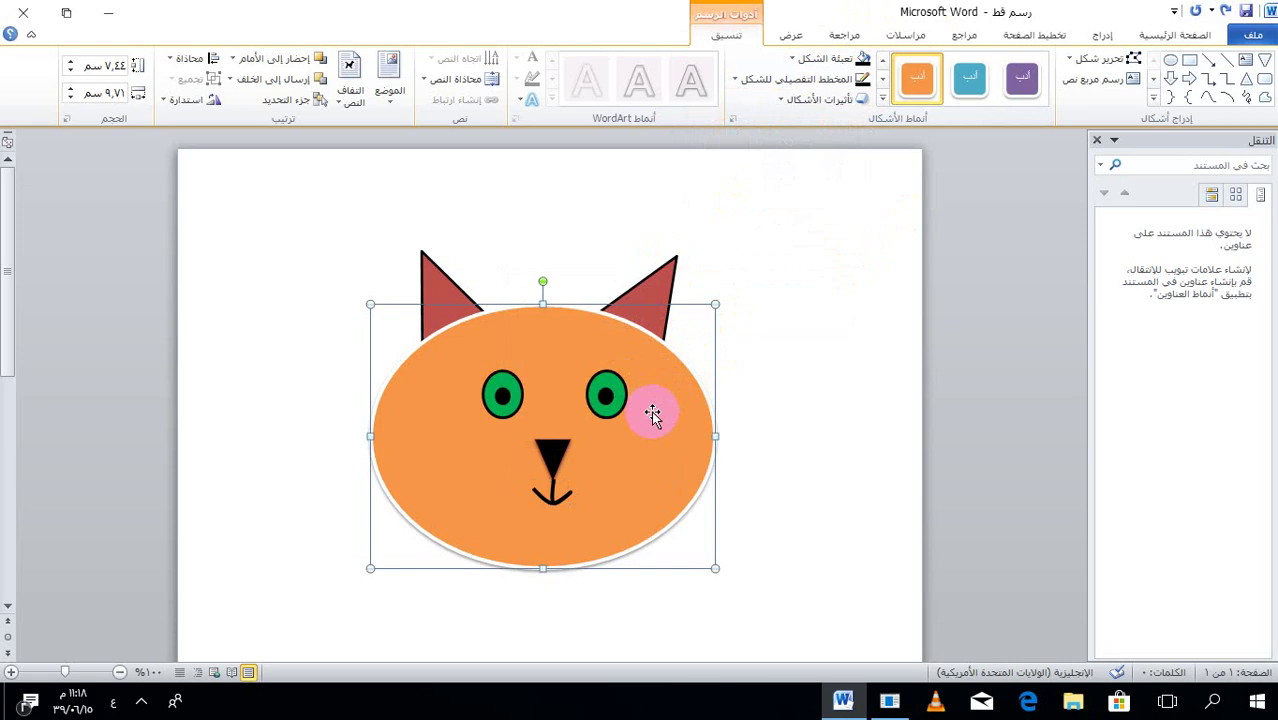
pyautogui.click(663, 279)
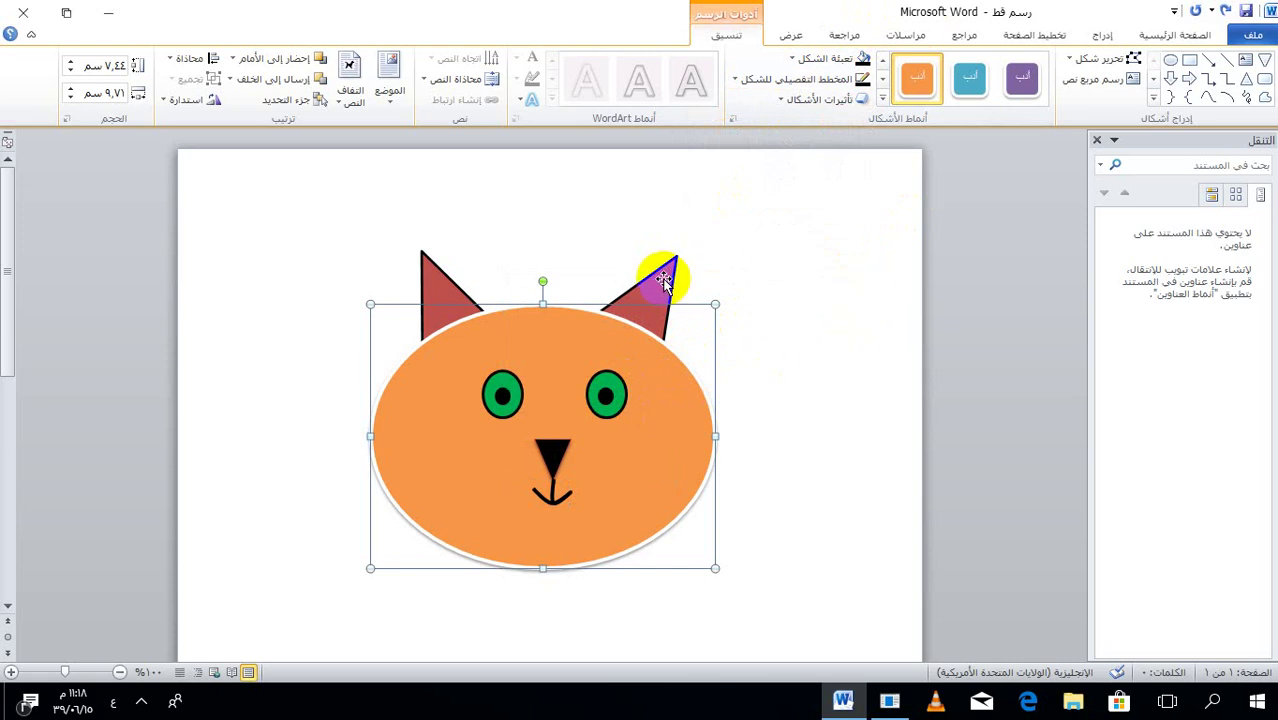
pyautogui.click(666, 280)
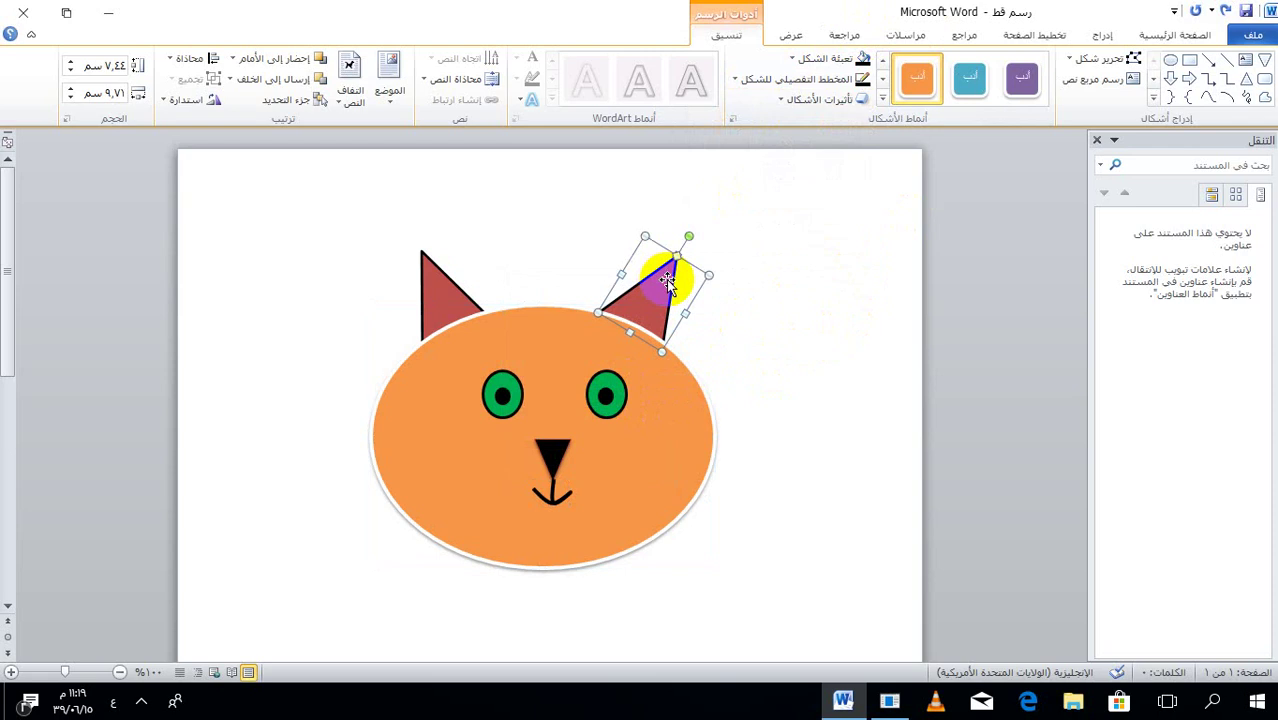
pyautogui.click(793, 62)
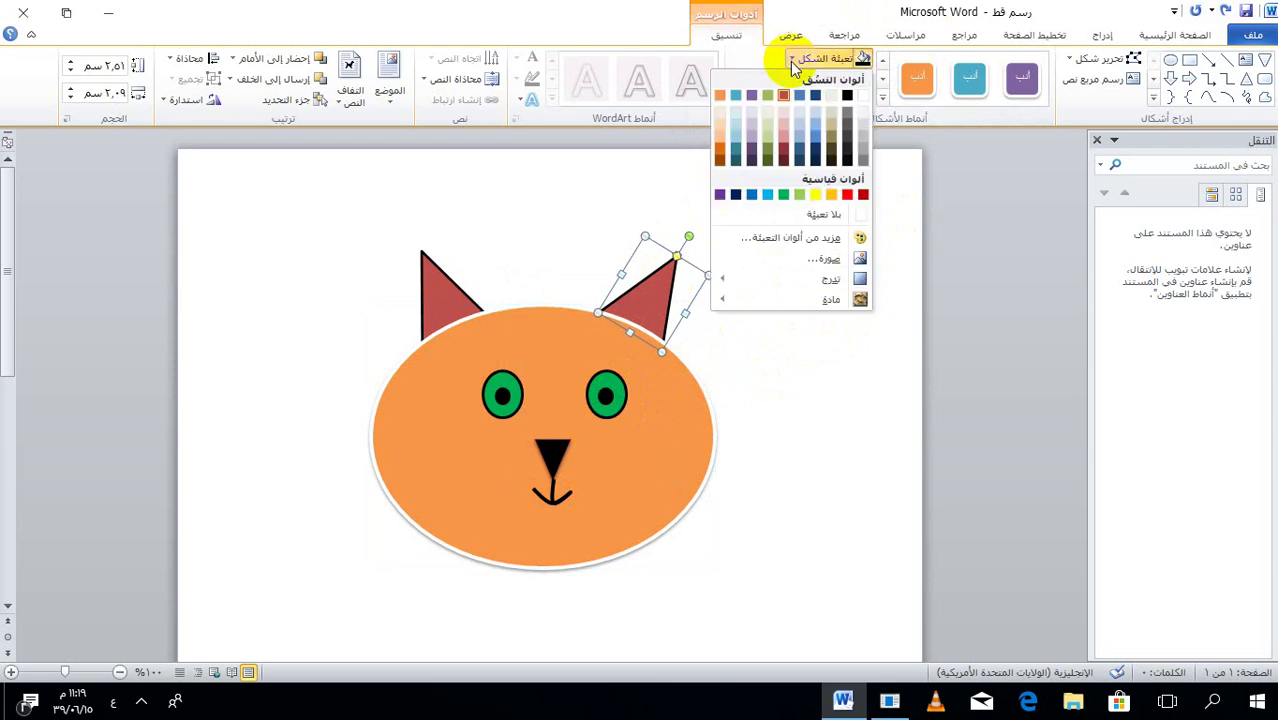
pyautogui.click(722, 152)
pyautogui.click(430, 292)
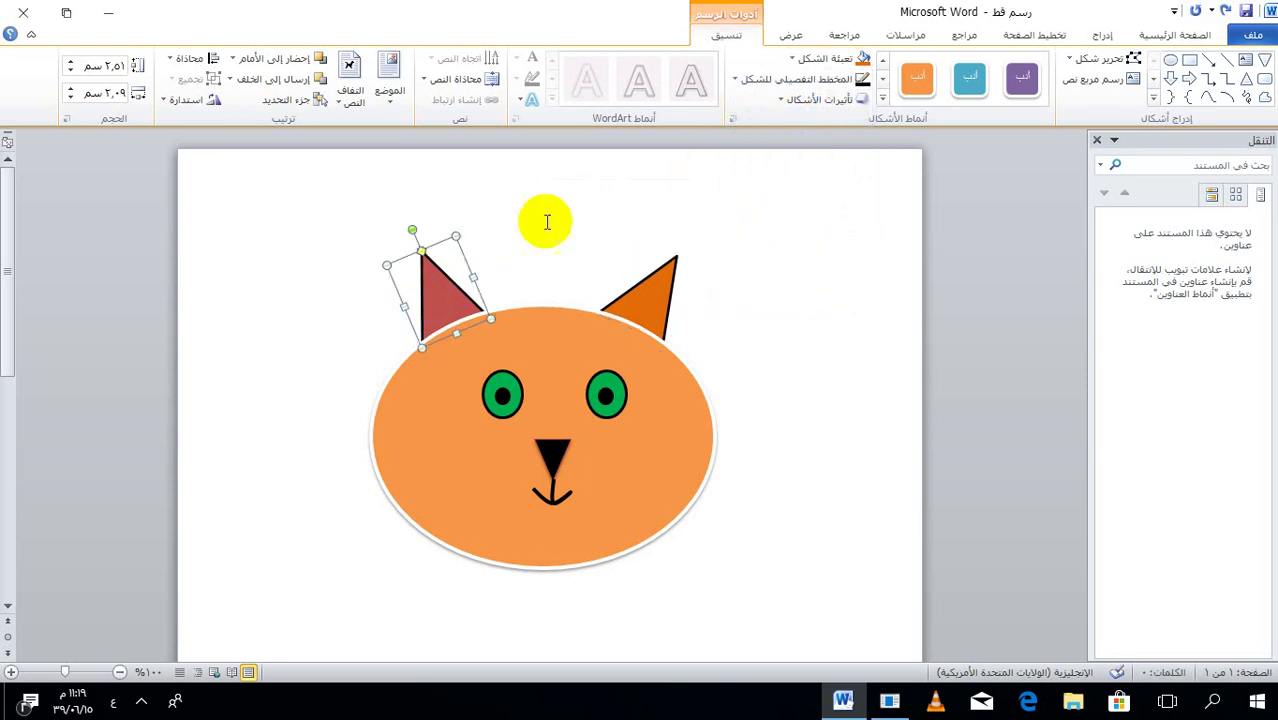
pyautogui.click(862, 58)
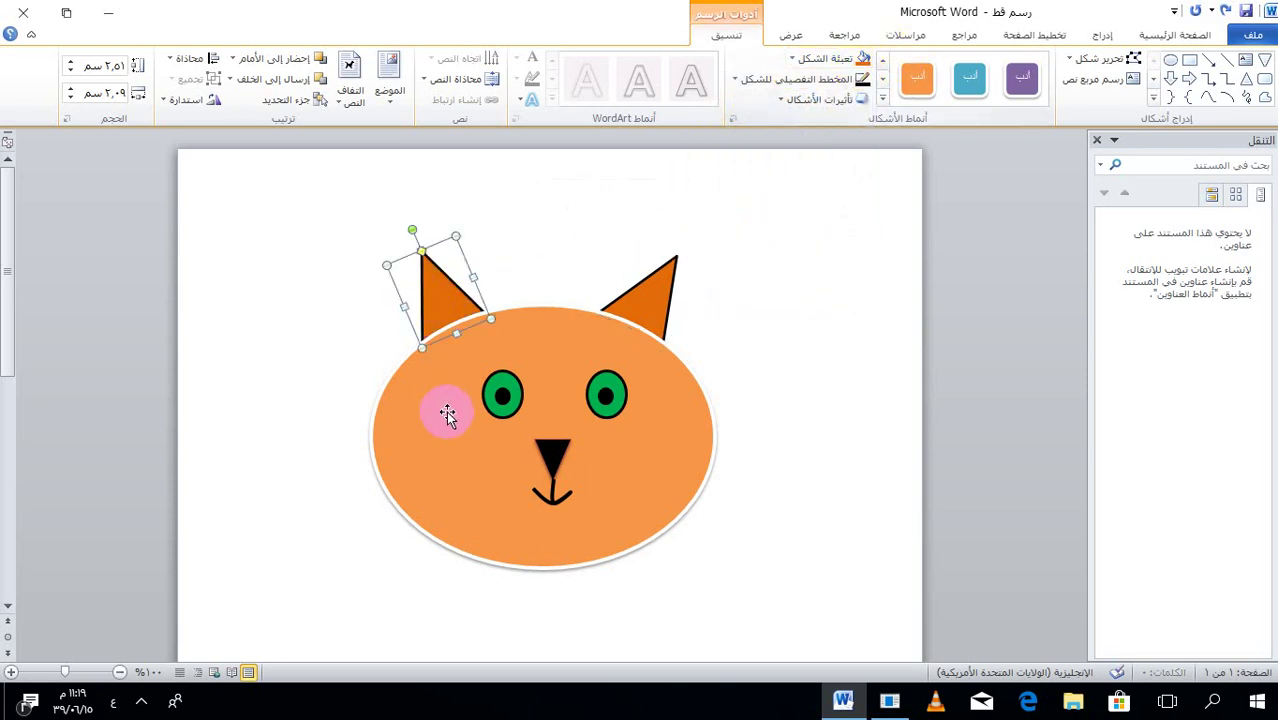
# Change the outline colour of the orange face oval to black.
pyautogui.click(676, 379)
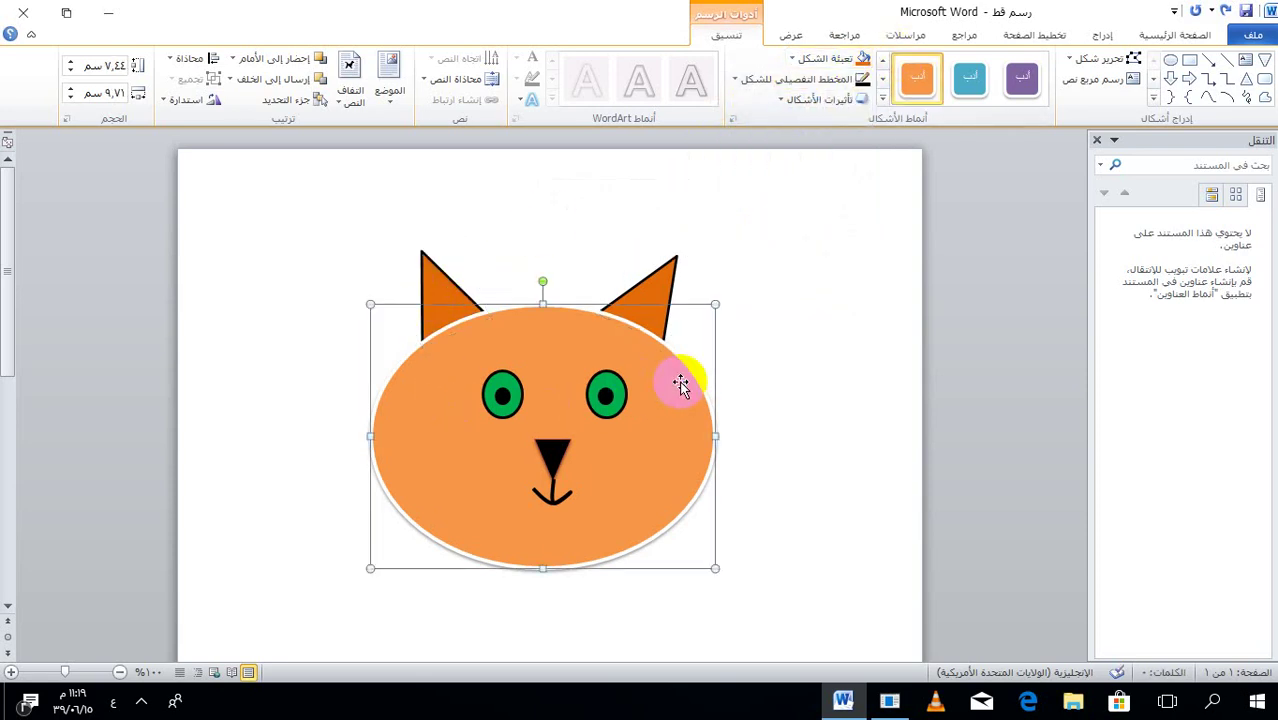
pyautogui.click(862, 80)
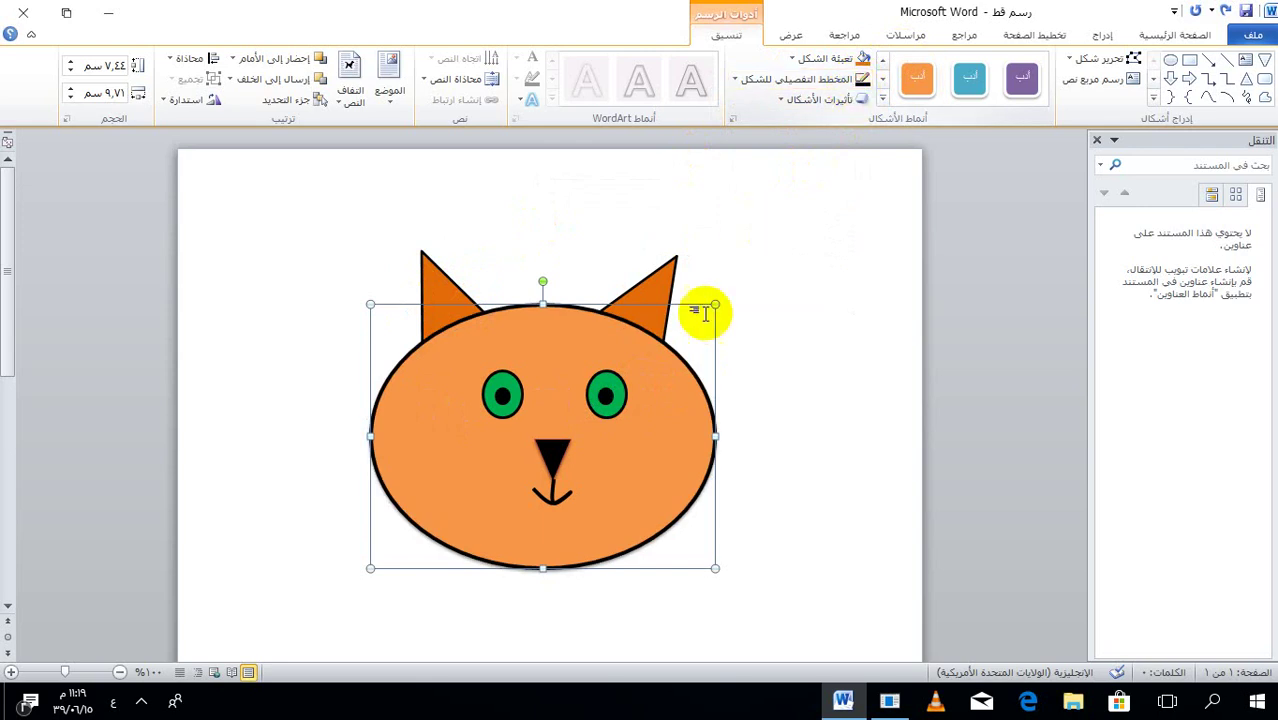
pyautogui.click(772, 414)
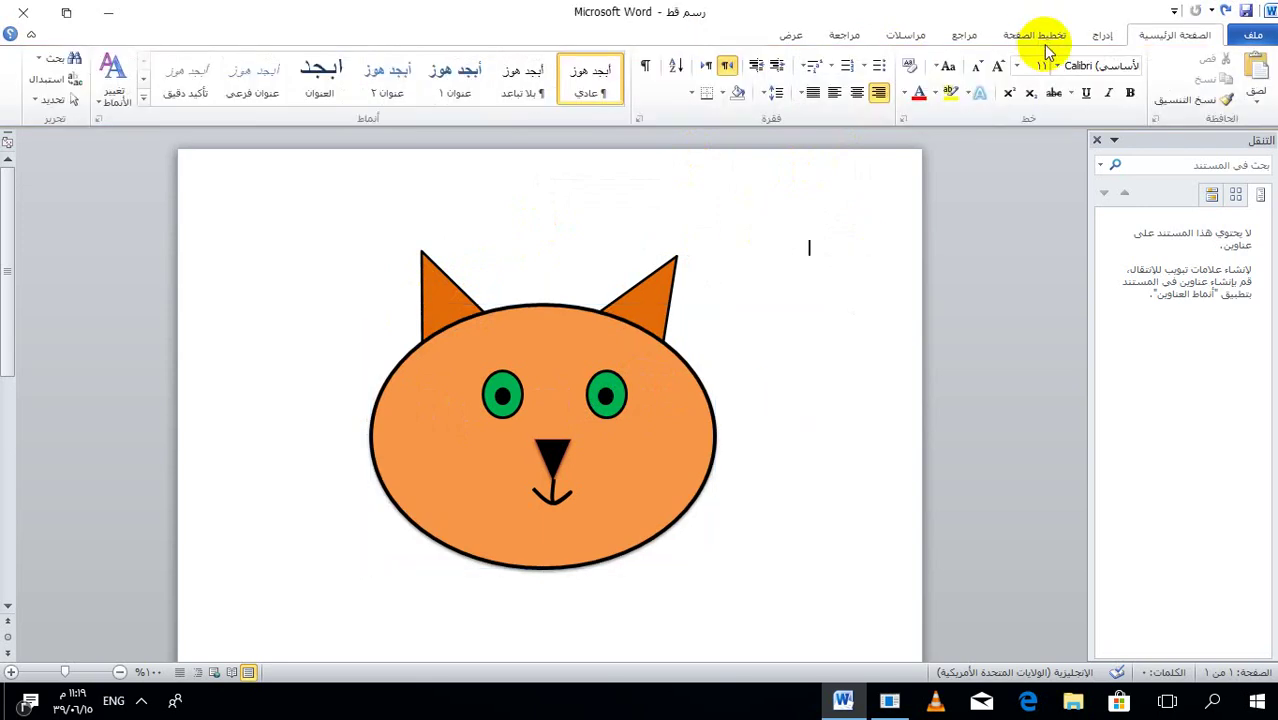
# Insert the built-in quote text box "اقتباس أقواس ٢" into the document.
pyautogui.click(1102, 35)
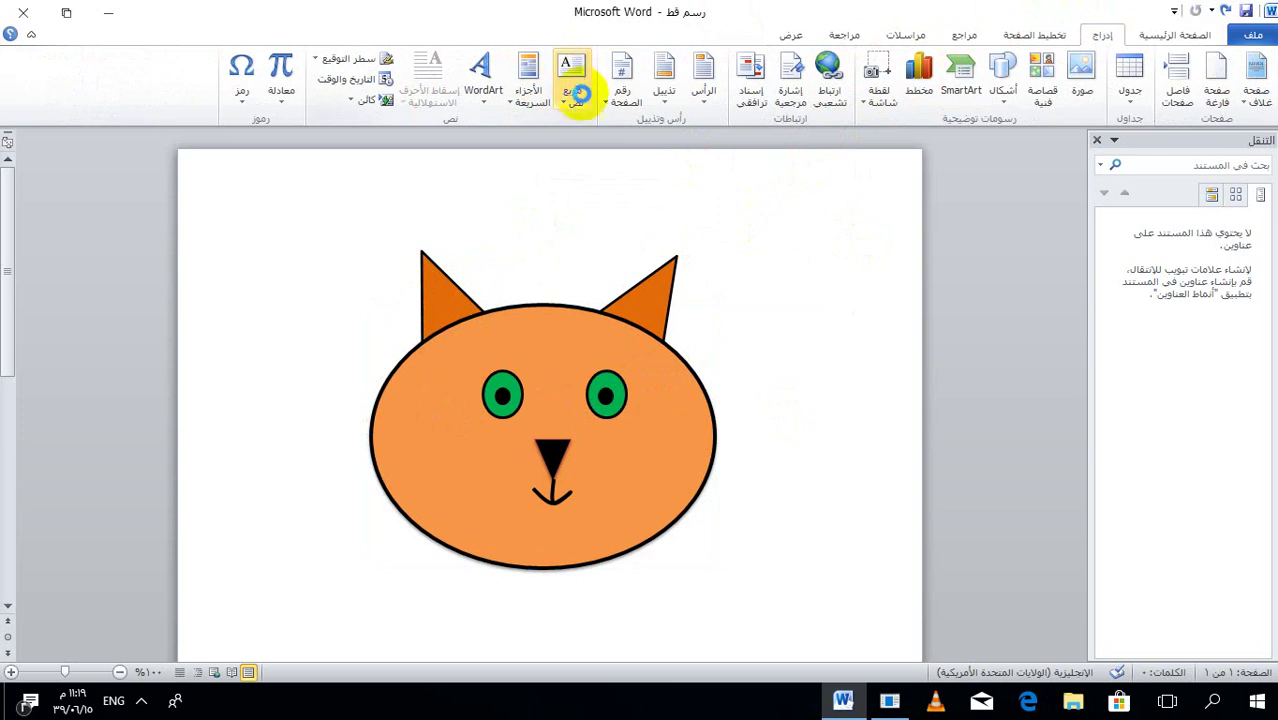
pyautogui.click(583, 106)
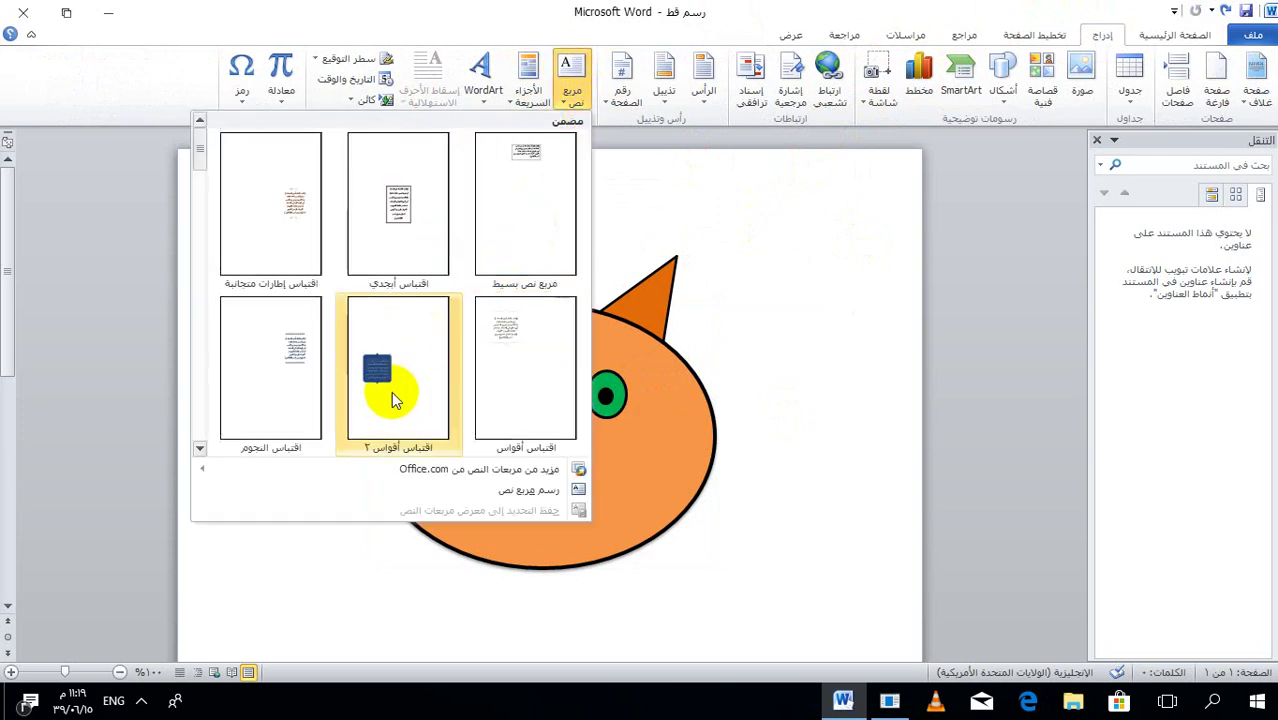
pyautogui.click(400, 405)
pyautogui.scroll(-2, 279, 409)
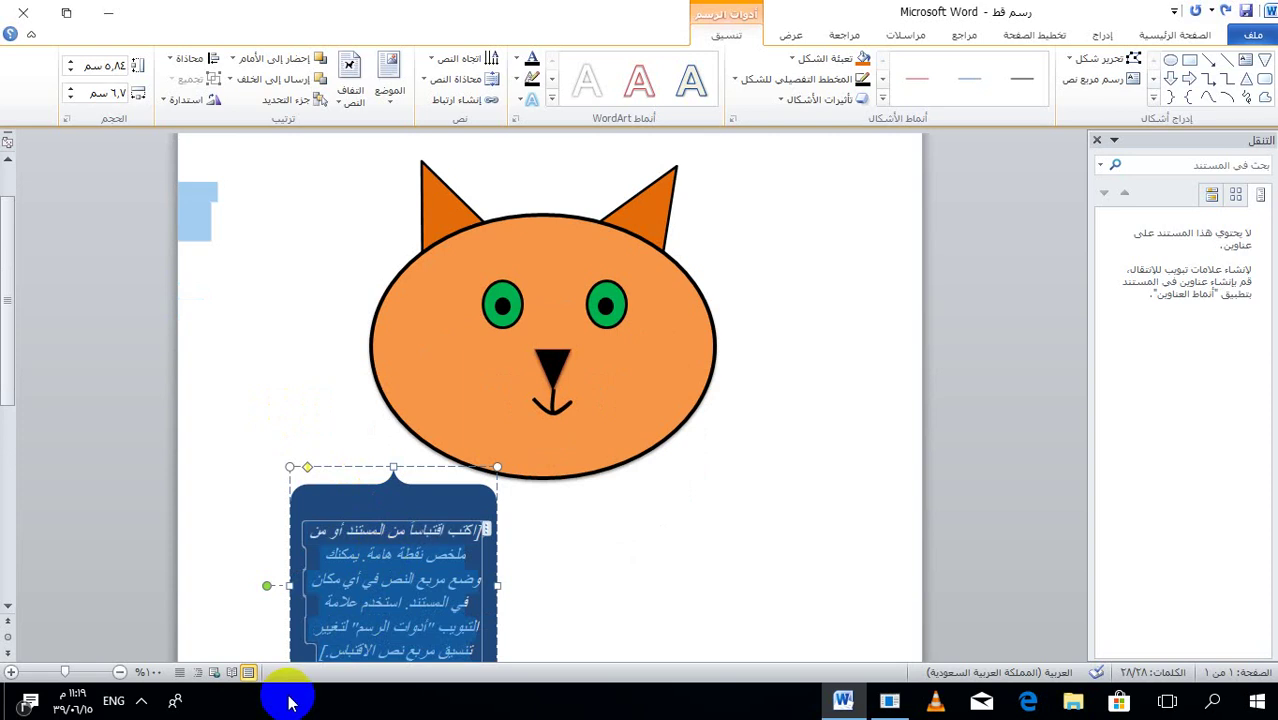
# Replace the quote box's placeholder text with the Arabic greeting "تحياتي يا حلوين.." and begin a new line.
pyautogui.write('jp')
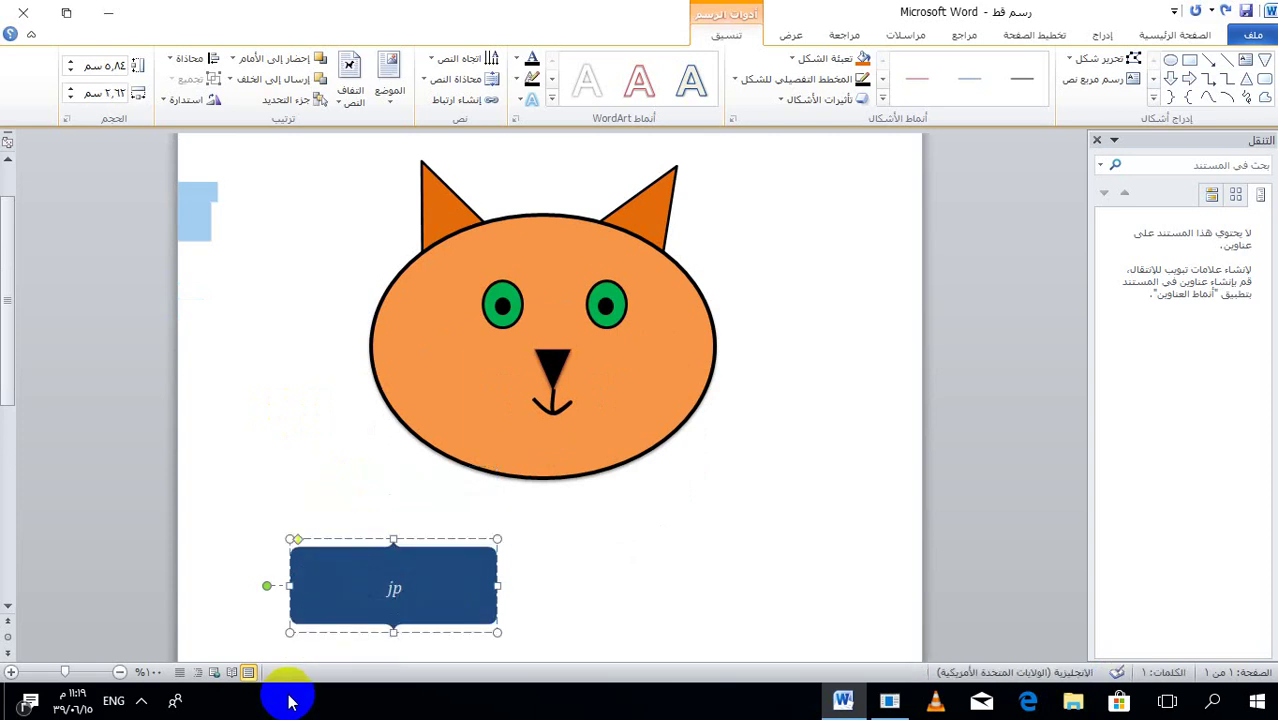
pyautogui.hotkey('alt', 'shift')
pyautogui.press('BackSpace')
pyautogui.write('تحياتي')
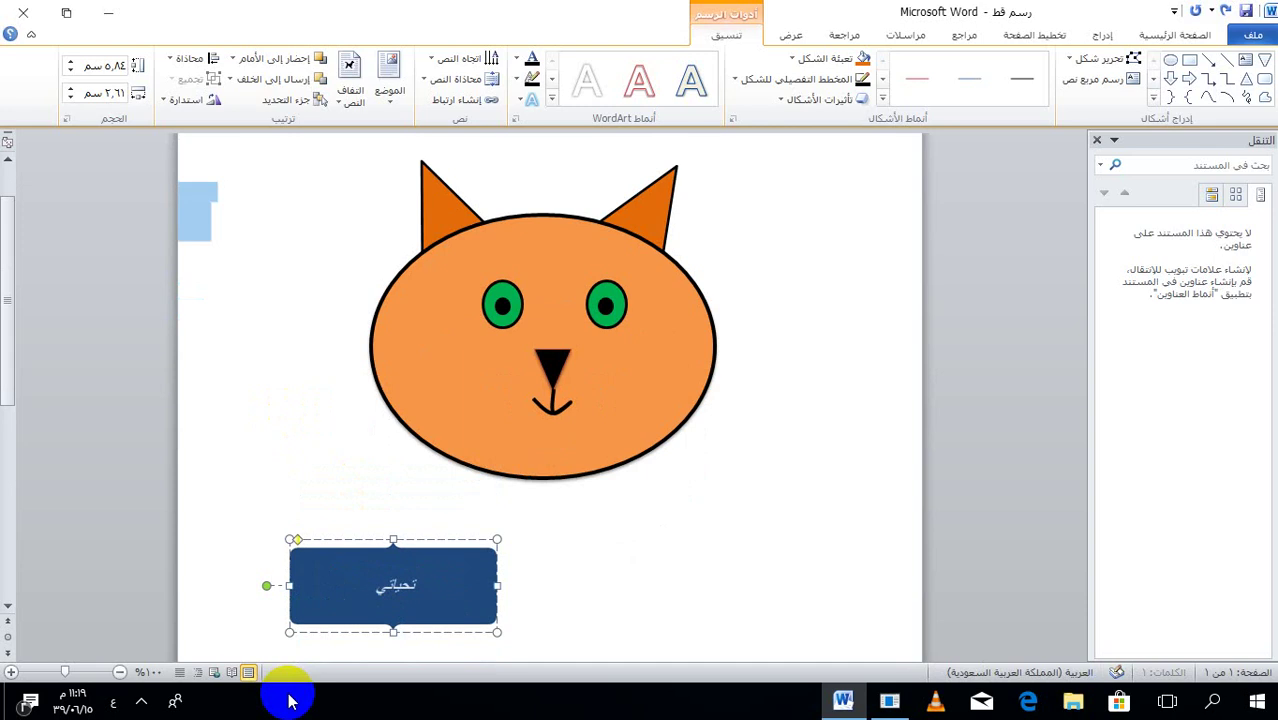
pyautogui.write('ا حلوين ..')
pyautogui.press('Return')
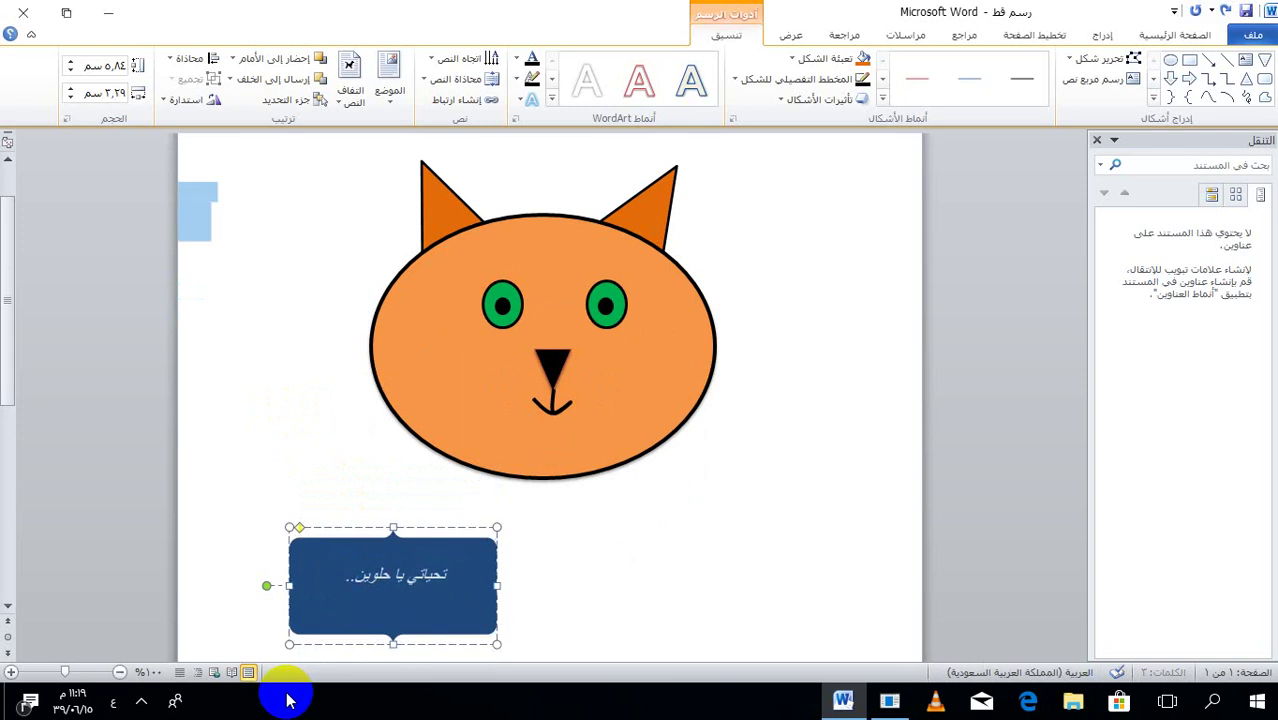
# Add the lines "وهيك بكون خلصت رسم وجه القطة..." and "رأيك بهمنا .. اشترك بالقناة.." beneath the greeting in the quote box.
pyautogui.write('وهيك بكون خلصت رسم وجه')
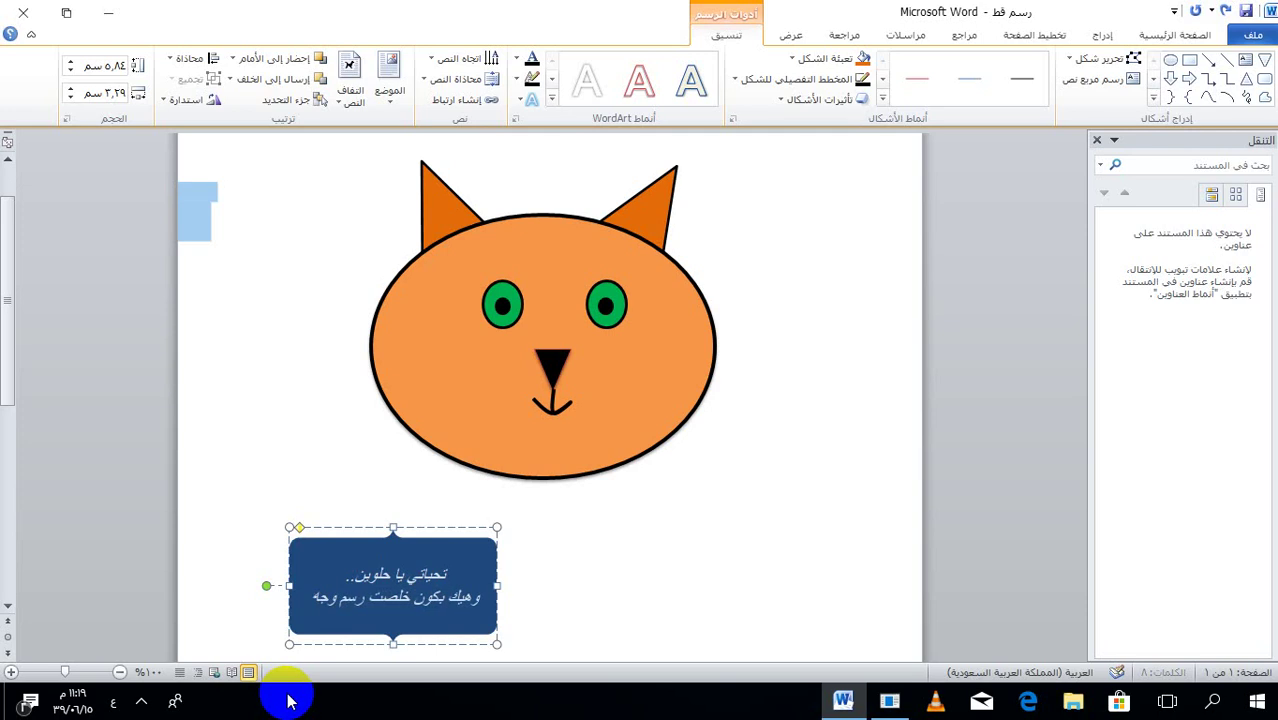
pyautogui.write(' !لقطة')
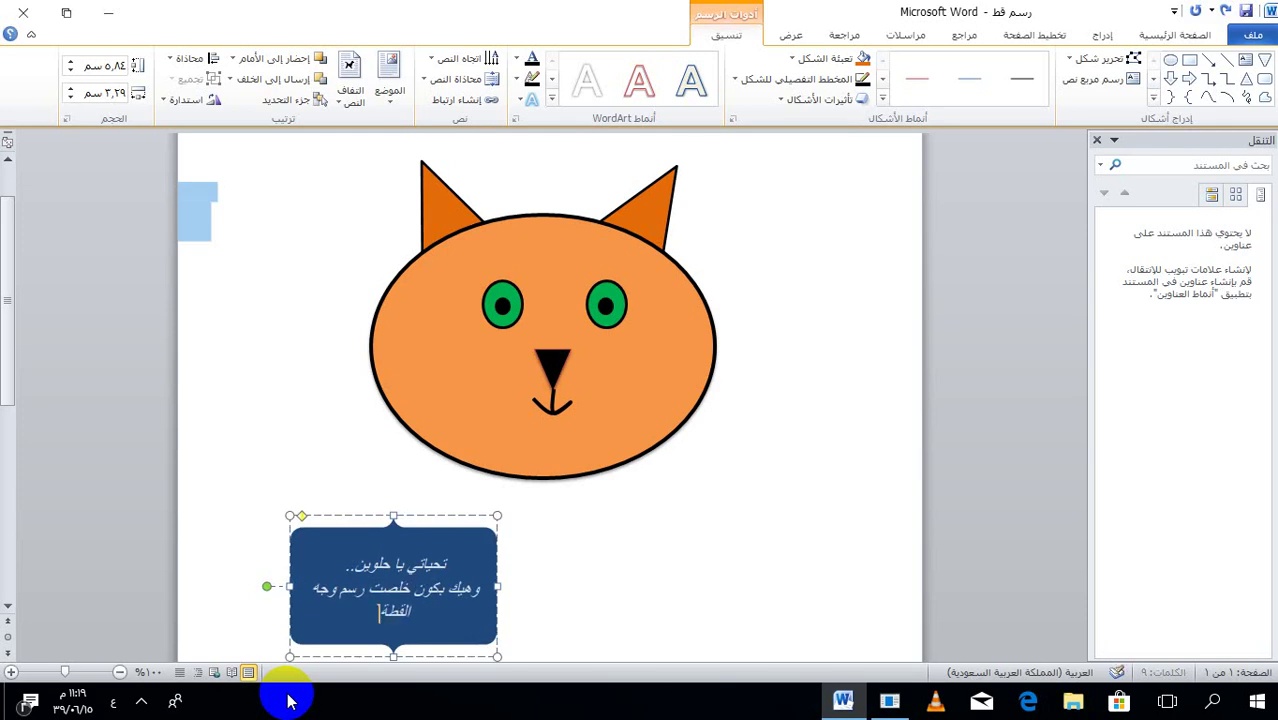
pyautogui.write('...رامي')
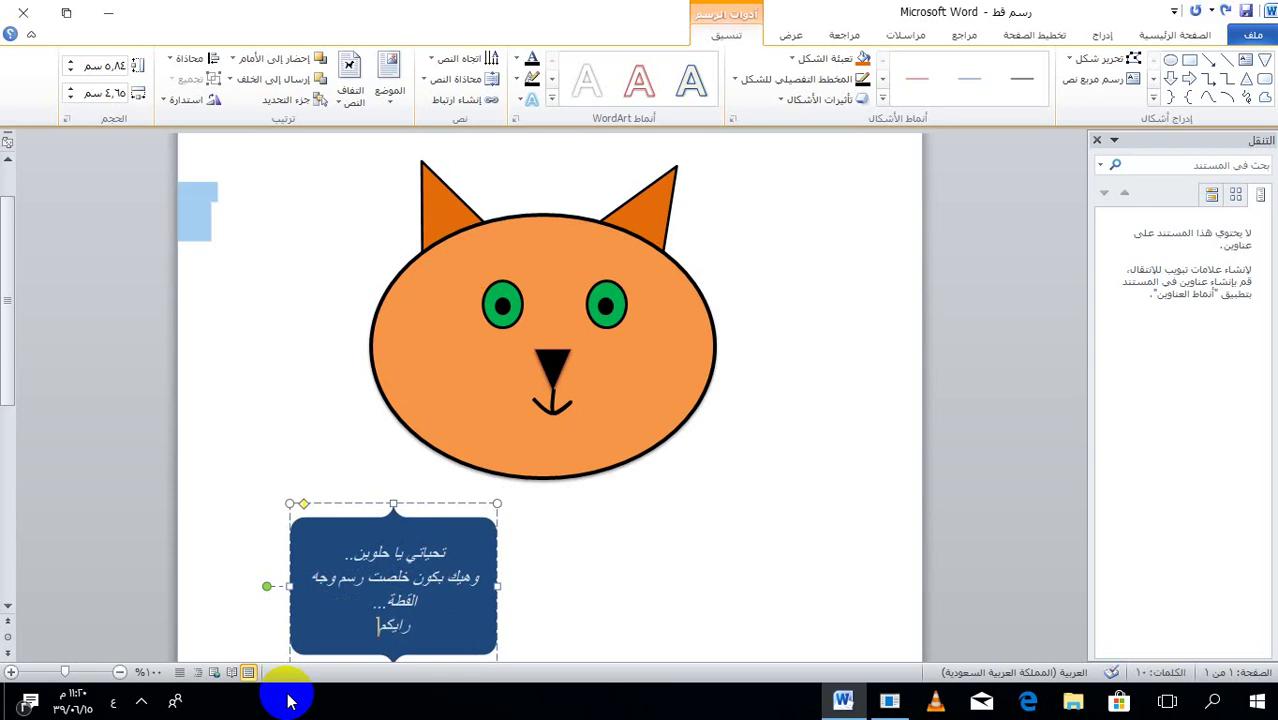
pyautogui.press('BackSpace')
pyautogui.press('BackSpace')
pyautogui.write('أيك بهمنا .. اشترك ب')
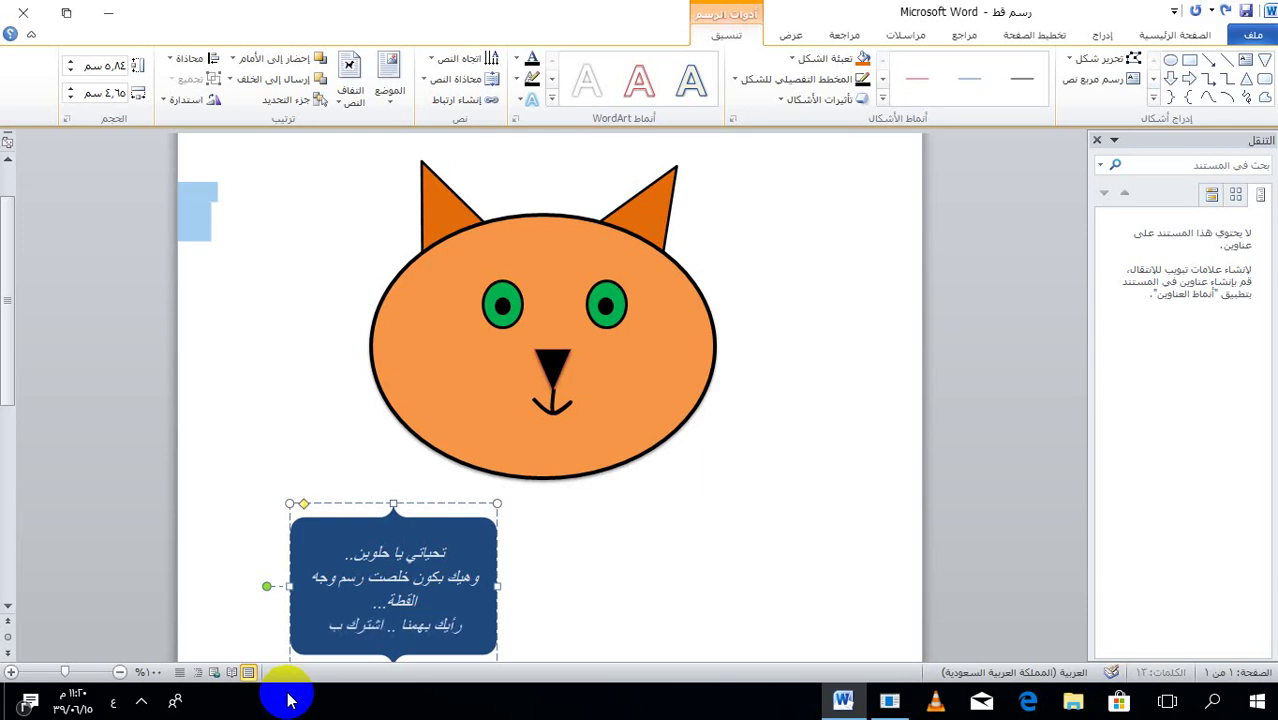
pyautogui.write('القناة')
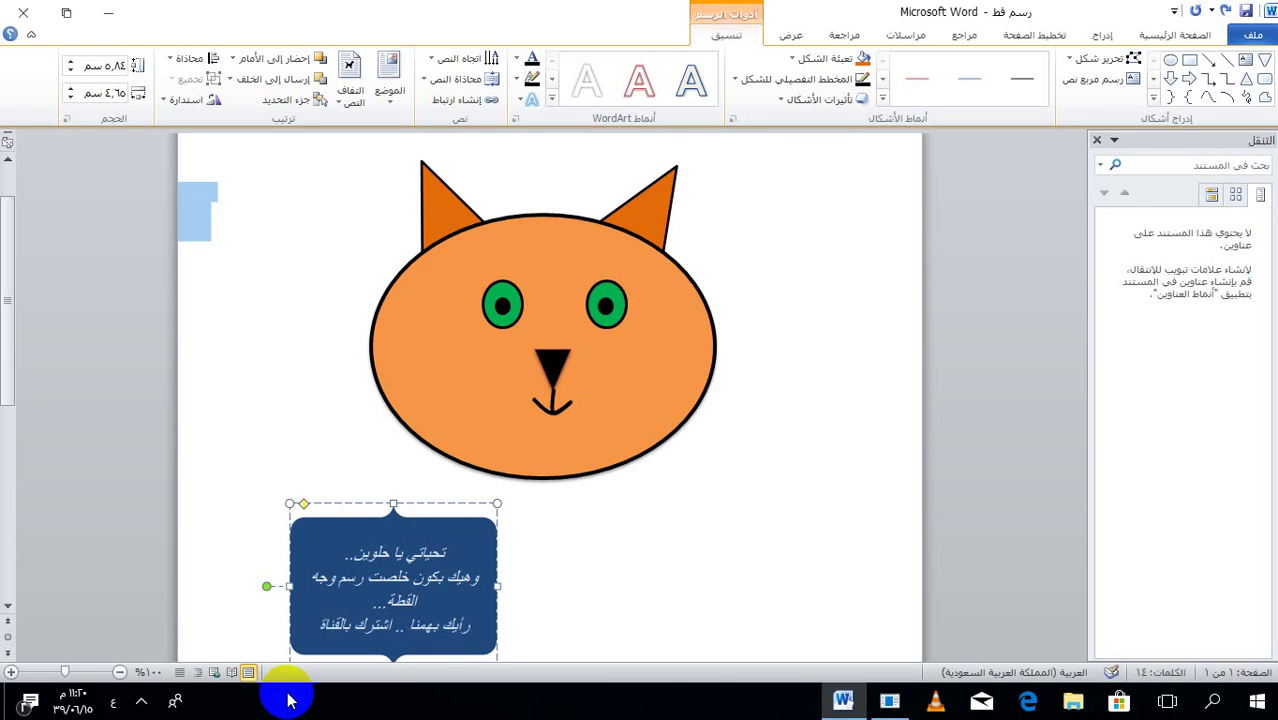
pyautogui.write('..')
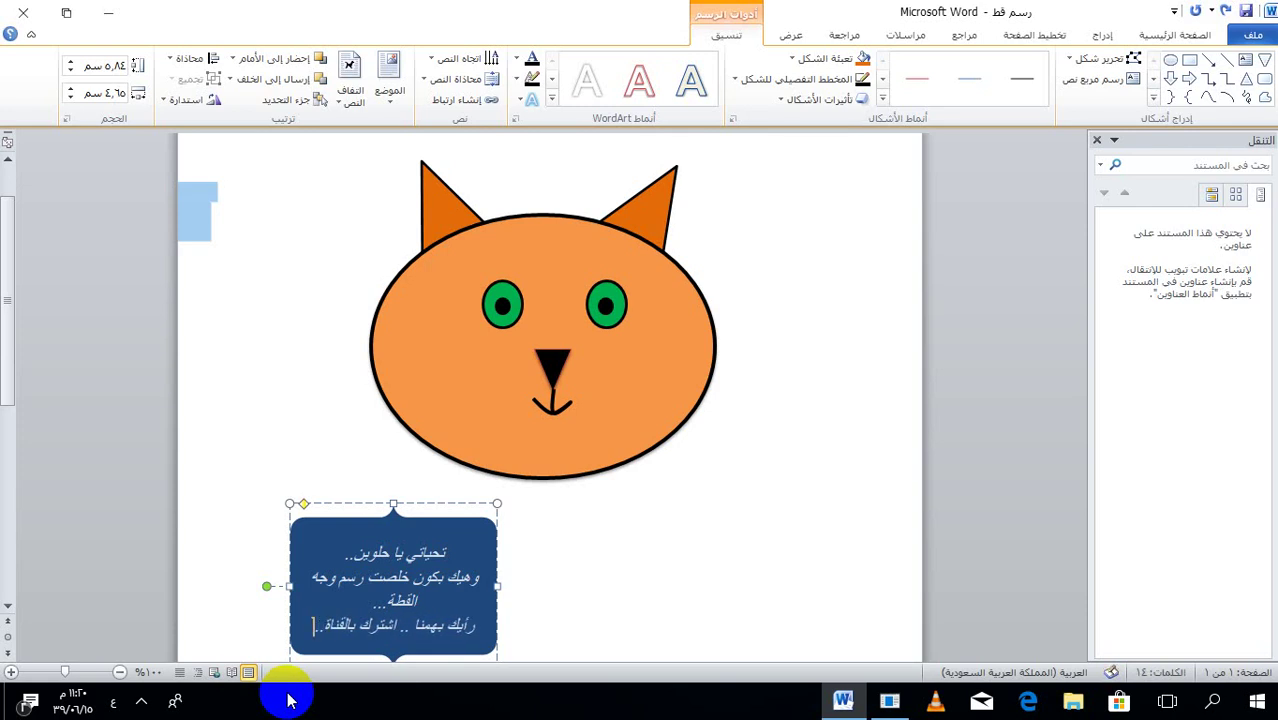
# Add the author's name in English capital letters on a new last line of the quote box.
pyautogui.press('Return')
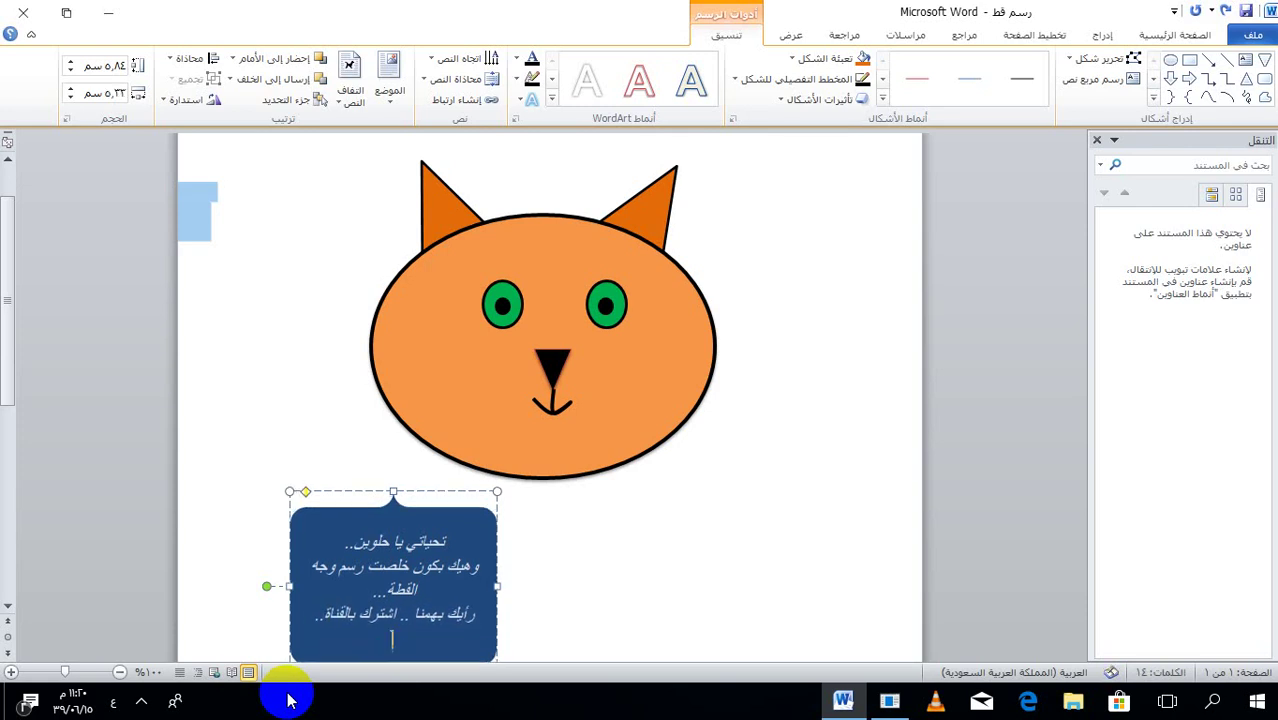
pyautogui.hotkey('alt', 'shift')
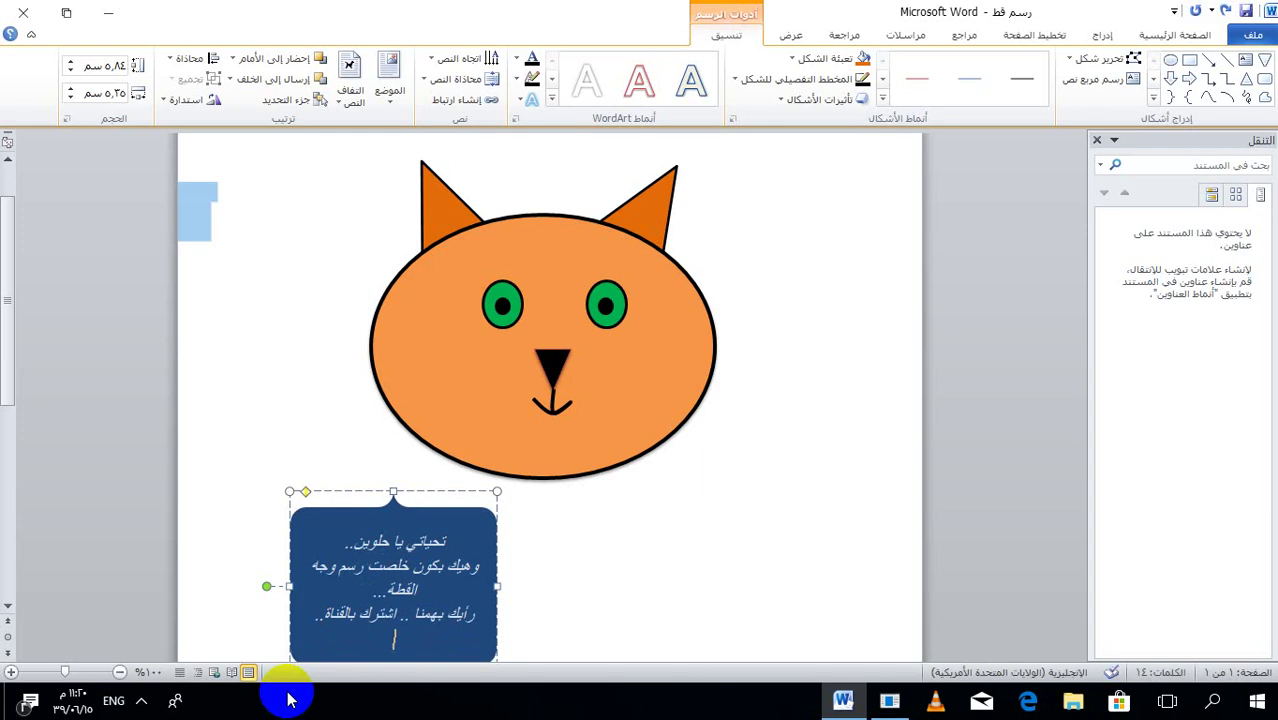
pyautogui.write('ISLAM OMAR')
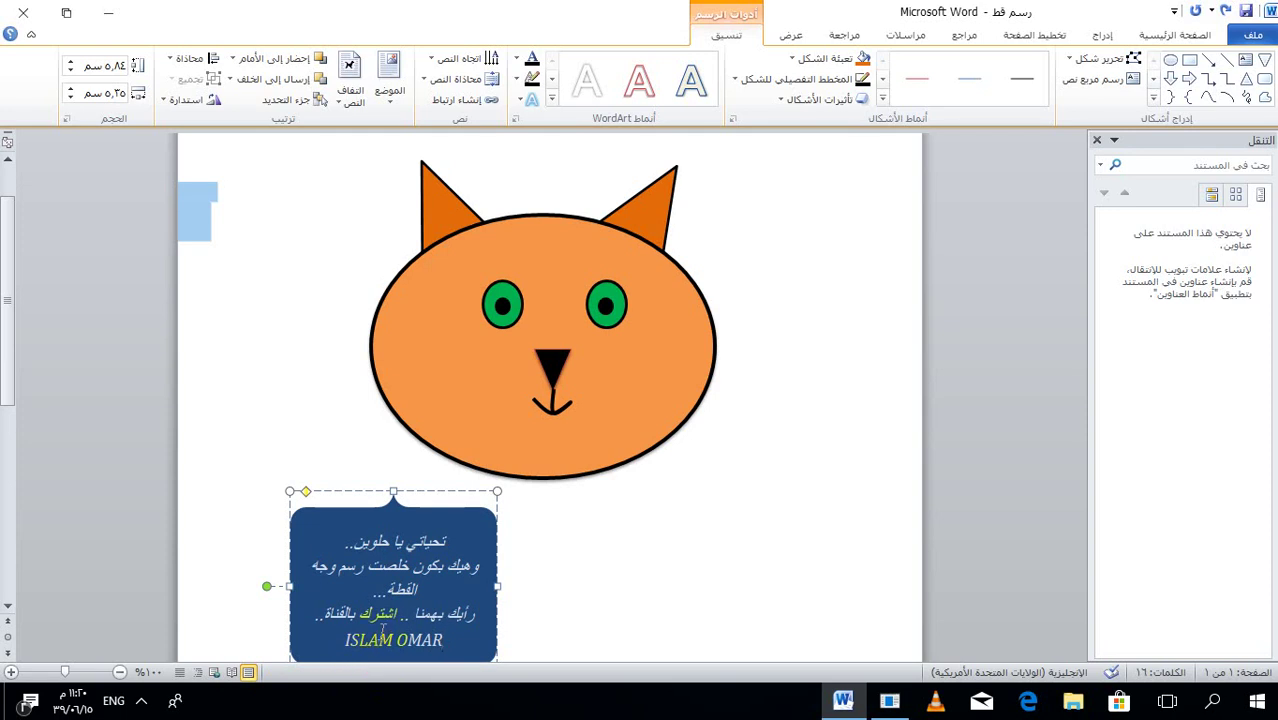
# Apply the solid orange WordArt style from the gallery's last row to the name line in the quote box.
pyautogui.moveTo(345, 640); pyautogui.dragTo(506, 618)
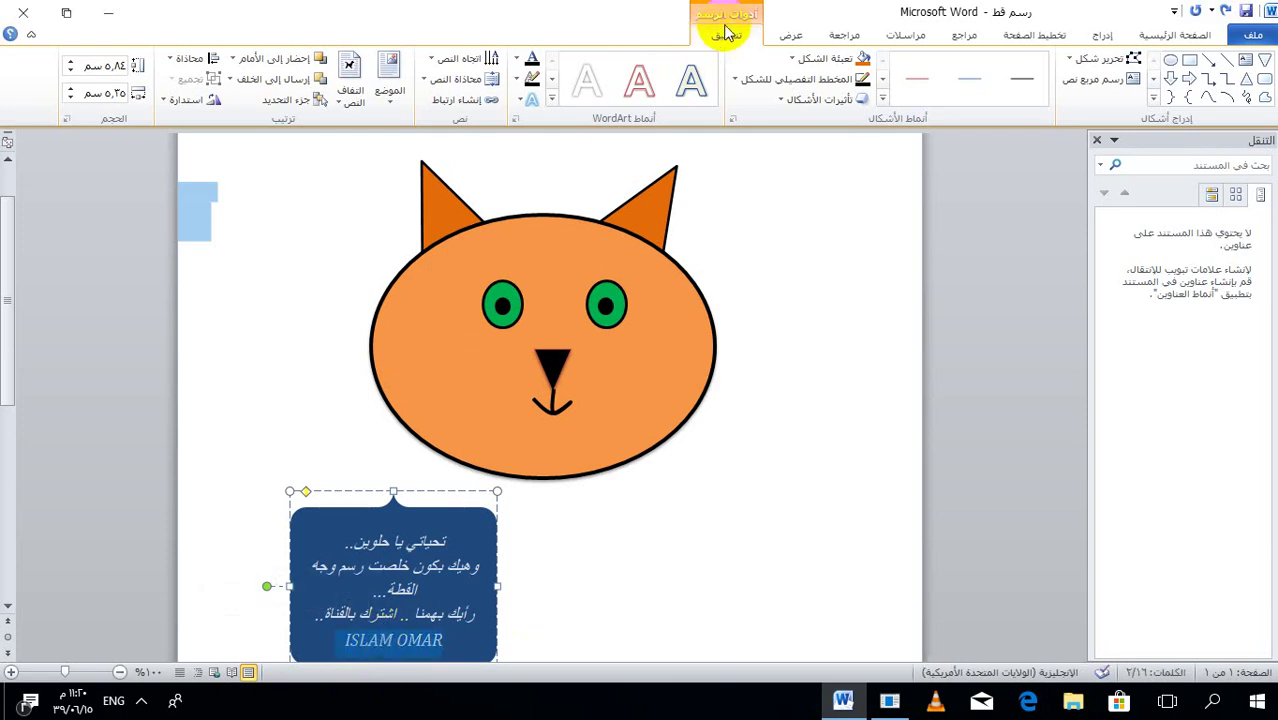
pyautogui.click(644, 86)
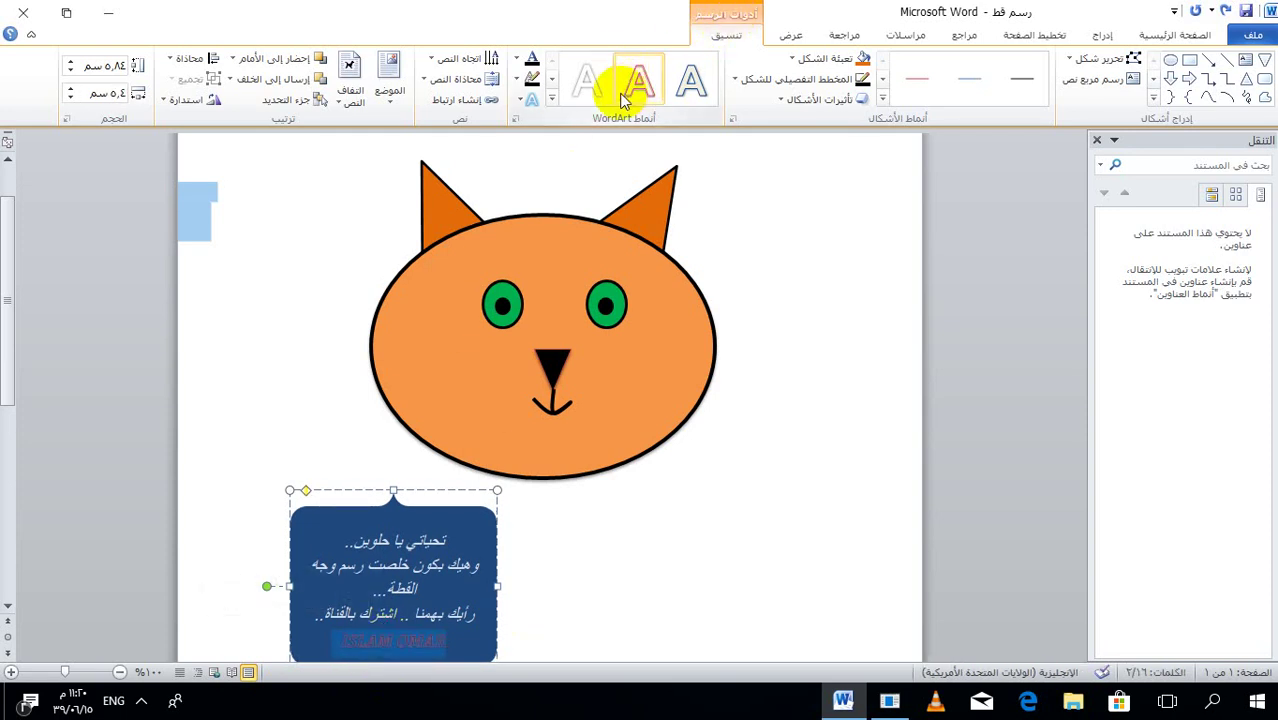
pyautogui.click(551, 84)
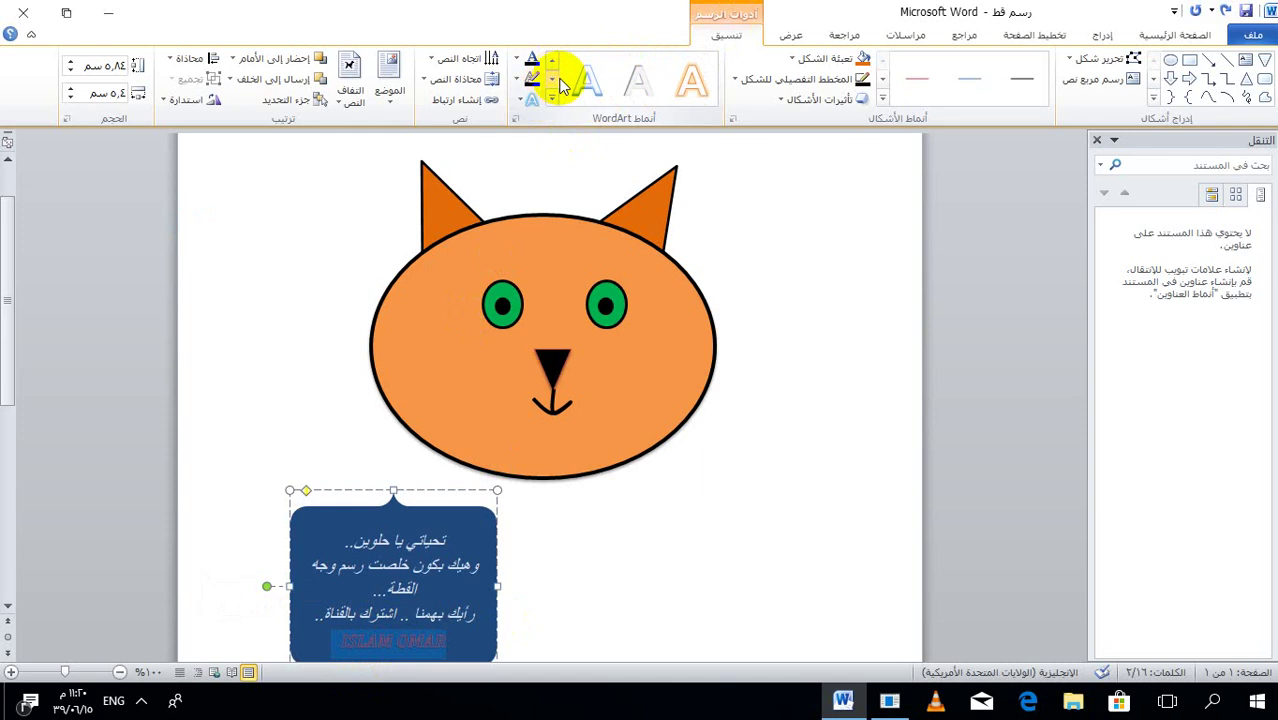
pyautogui.click(688, 80)
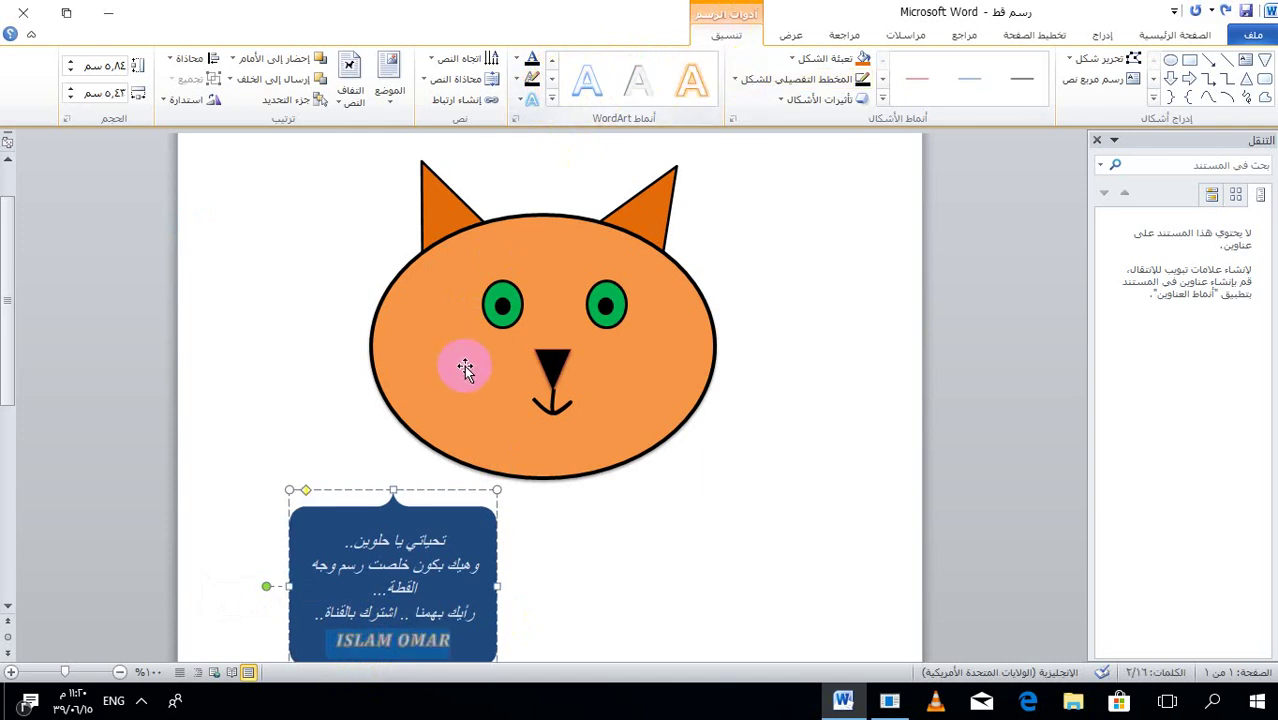
pyautogui.click(531, 58)
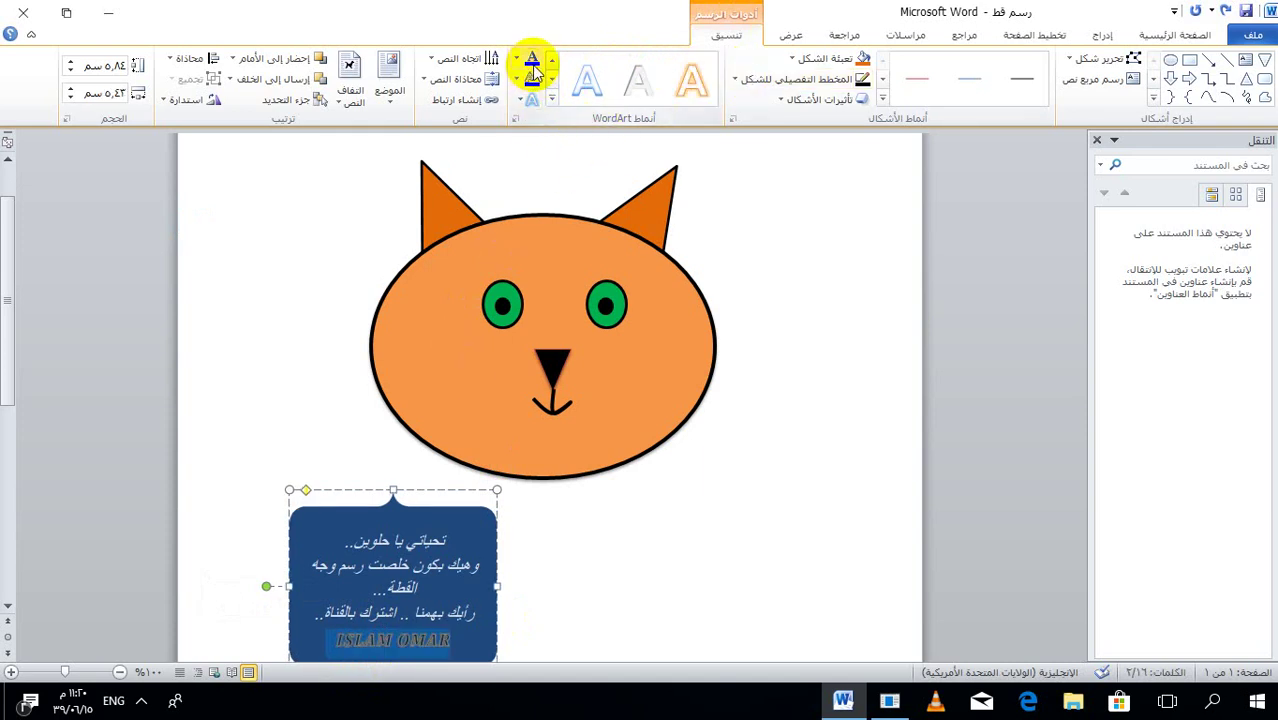
pyautogui.click(552, 100)
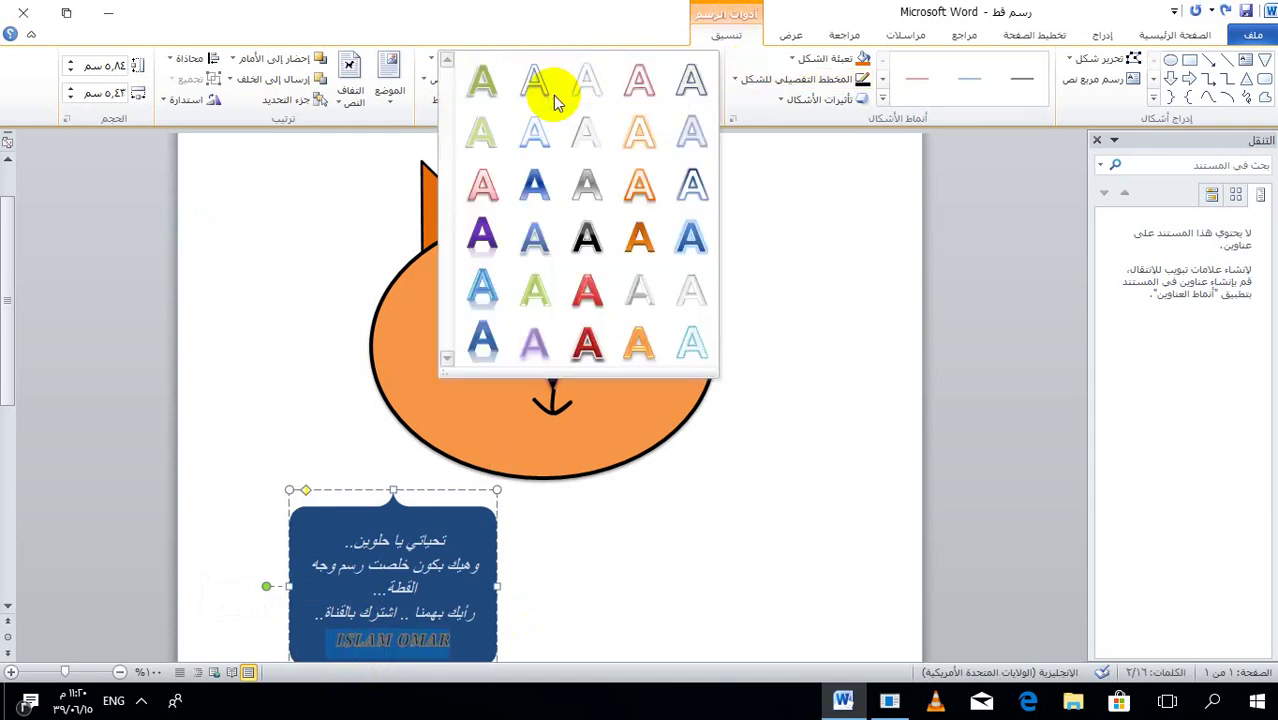
pyautogui.click(638, 340)
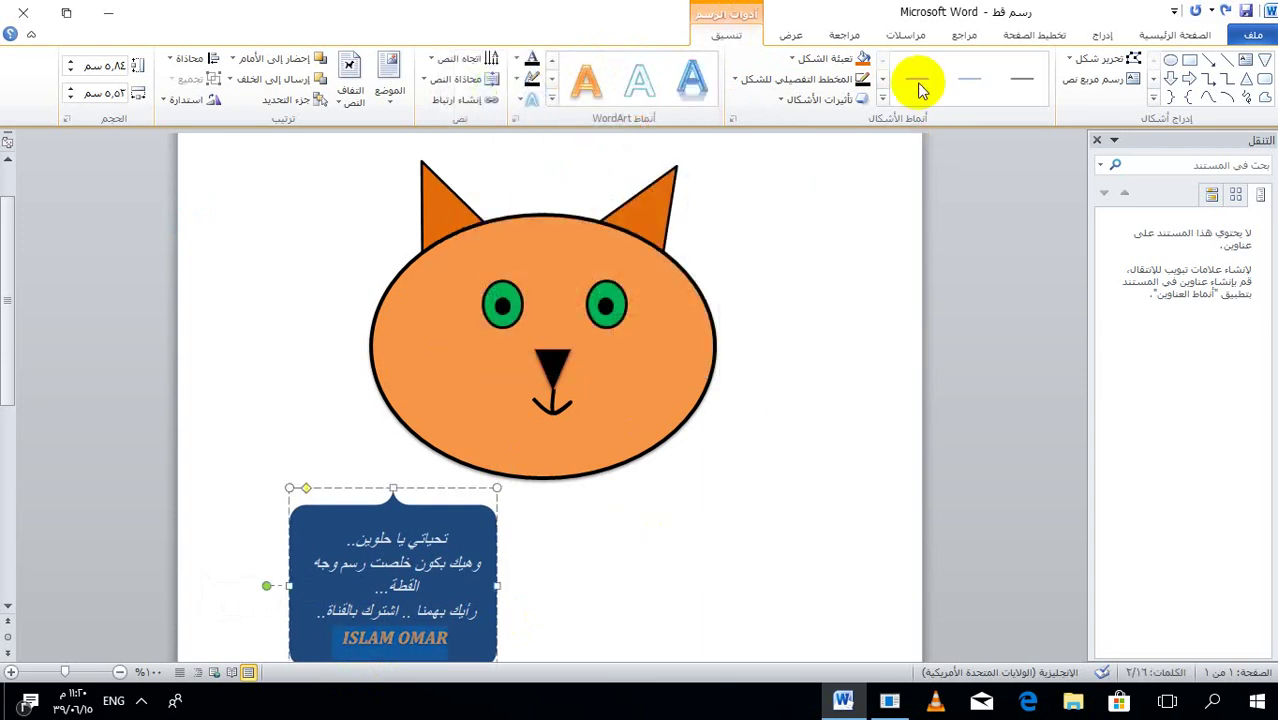
# Increase the font size of the name line to 20 and deselect the quote box.
pyautogui.click(1147, 40)
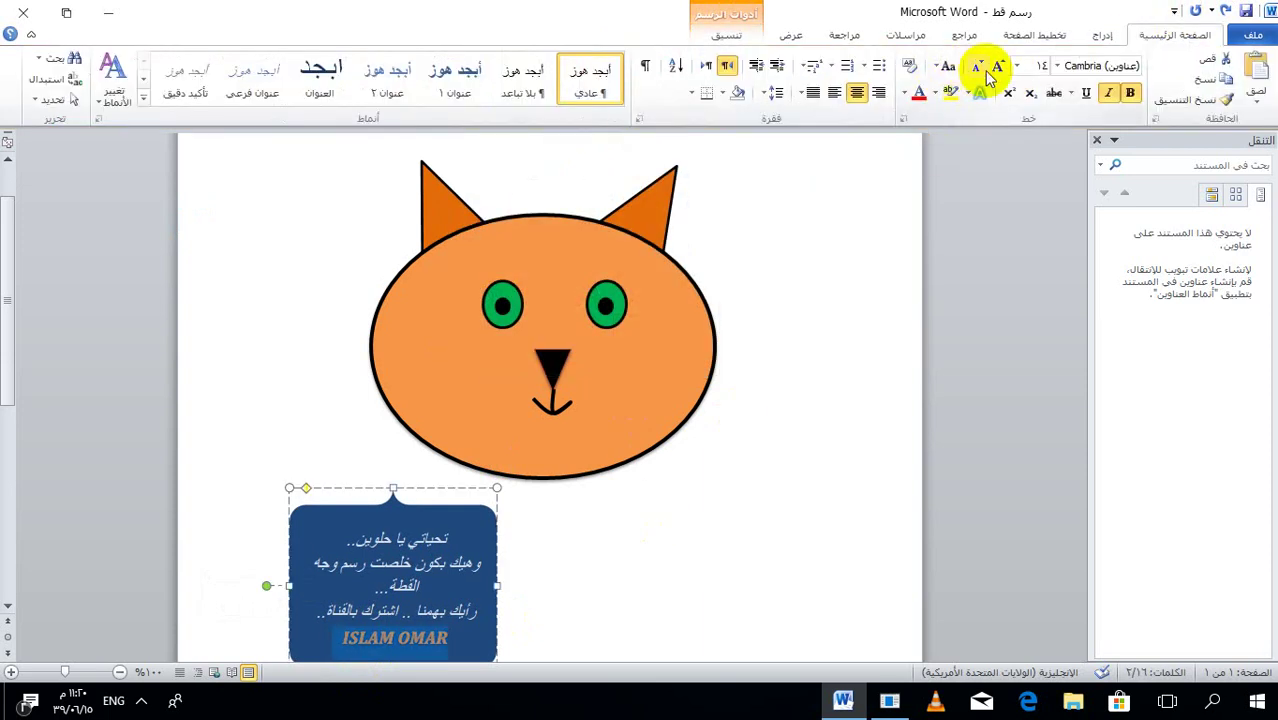
pyautogui.click(993, 70)
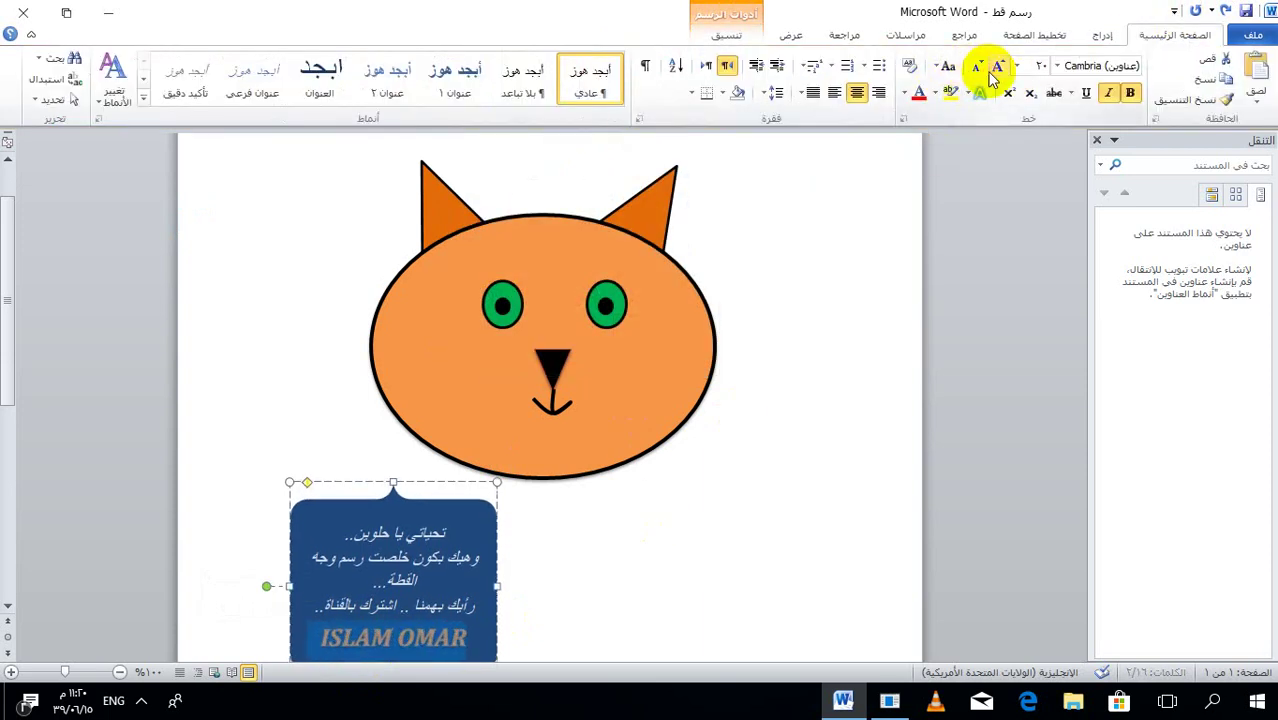
pyautogui.click(592, 565)
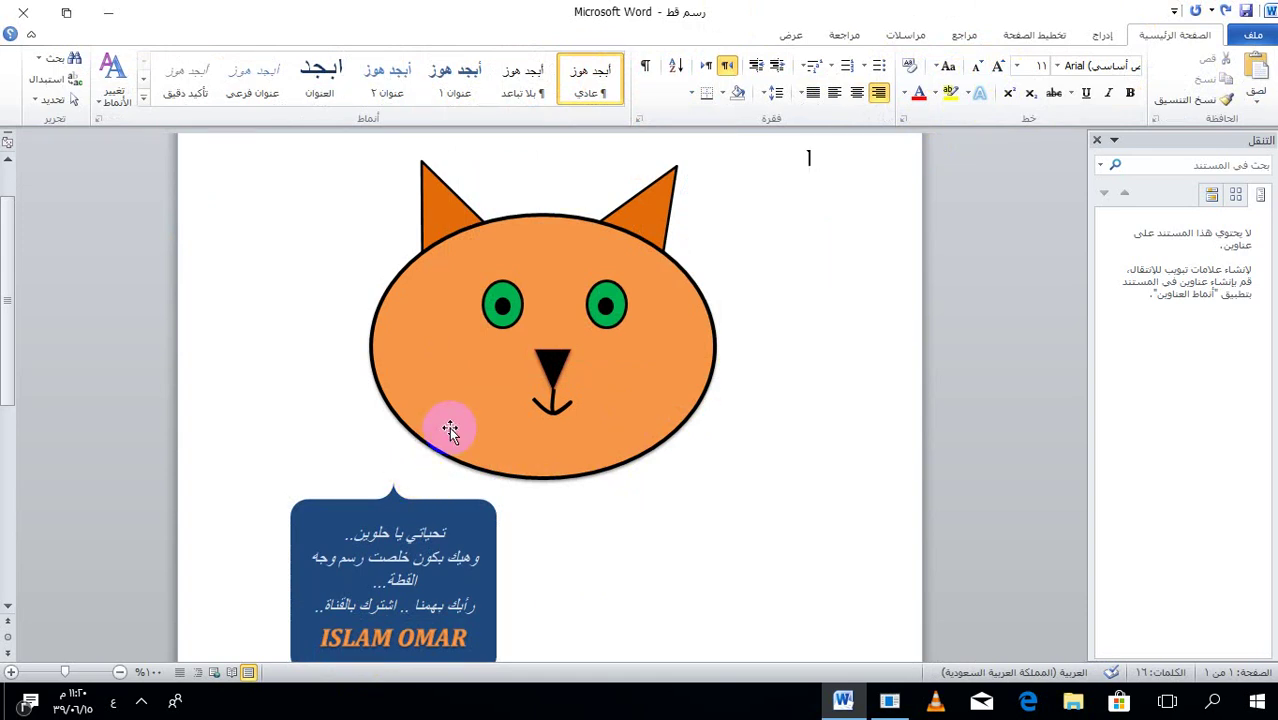
pyautogui.click(1171, 707)
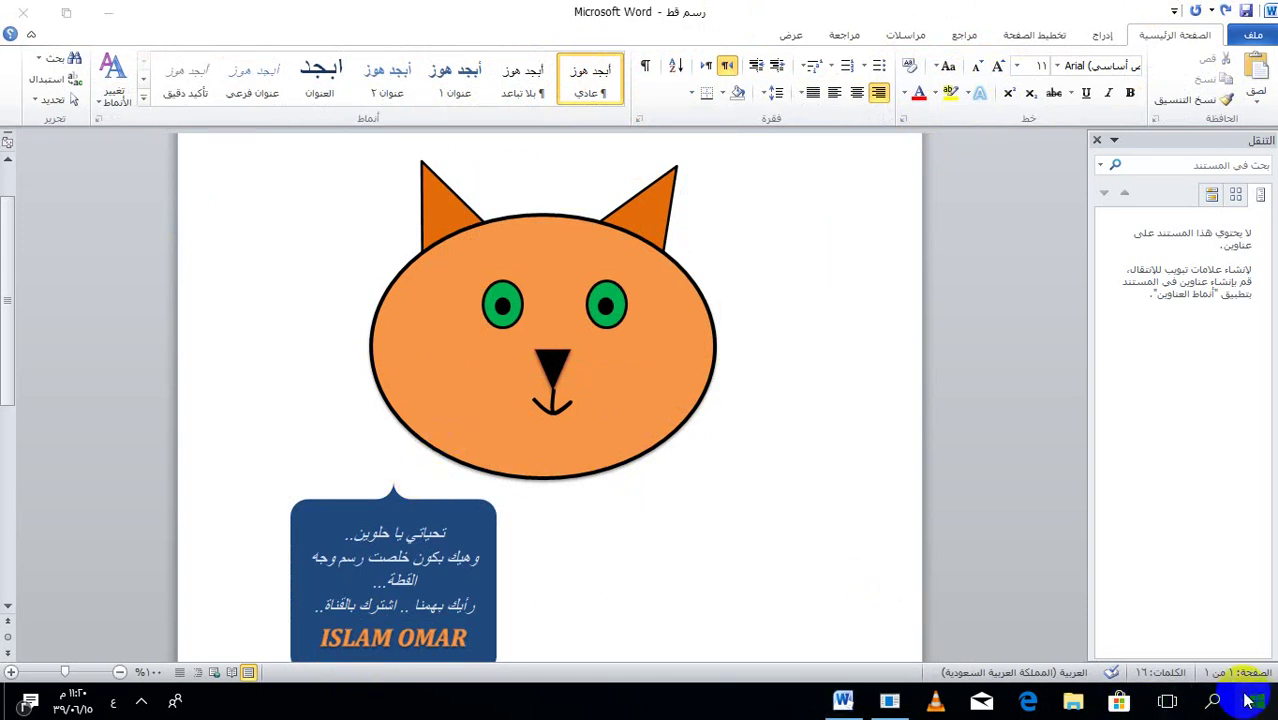